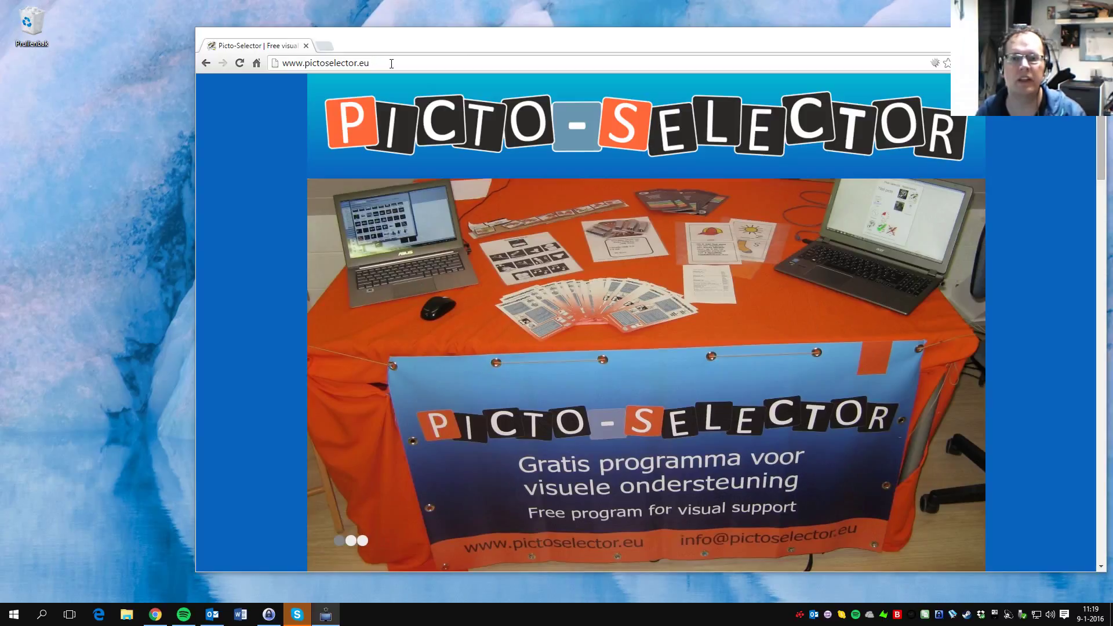
Look over the Picto-Selector home page, including its address, introduction and numbered getting-started sections.
click(481, 63)
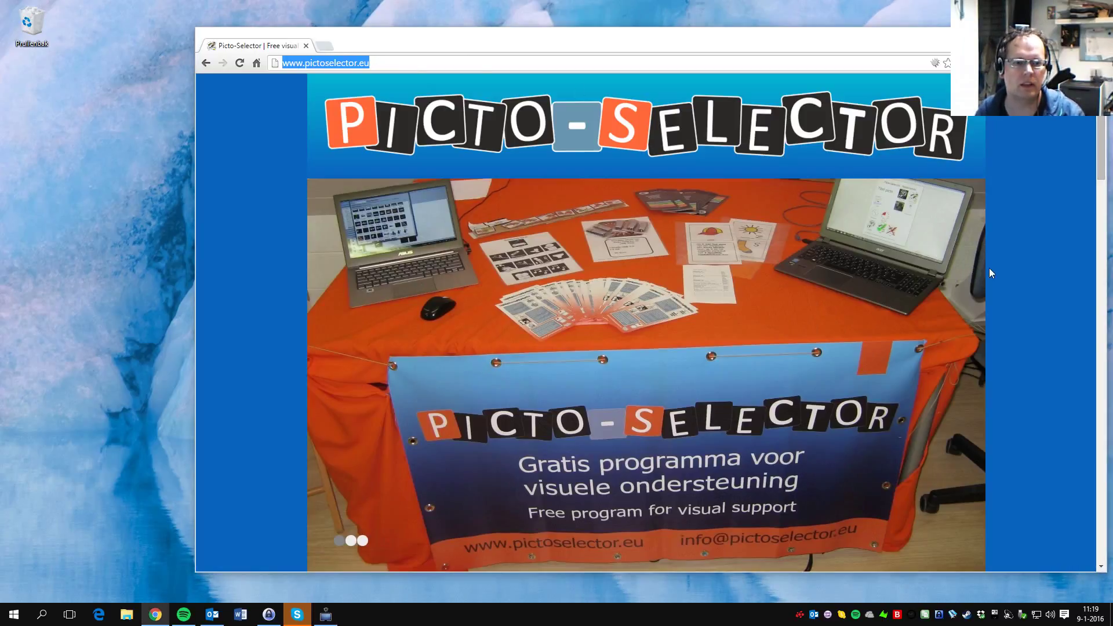
scroll(995, 270, down, 8)
scroll(998, 270, up, 5)
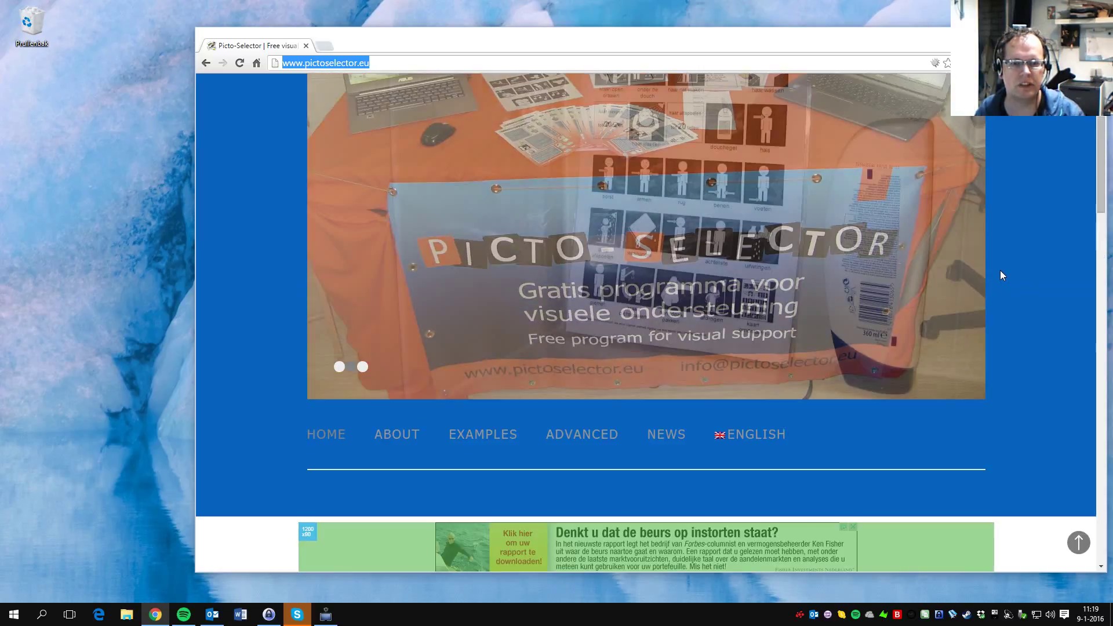
scroll(997, 271, up, 2)
click(404, 61)
click(405, 61)
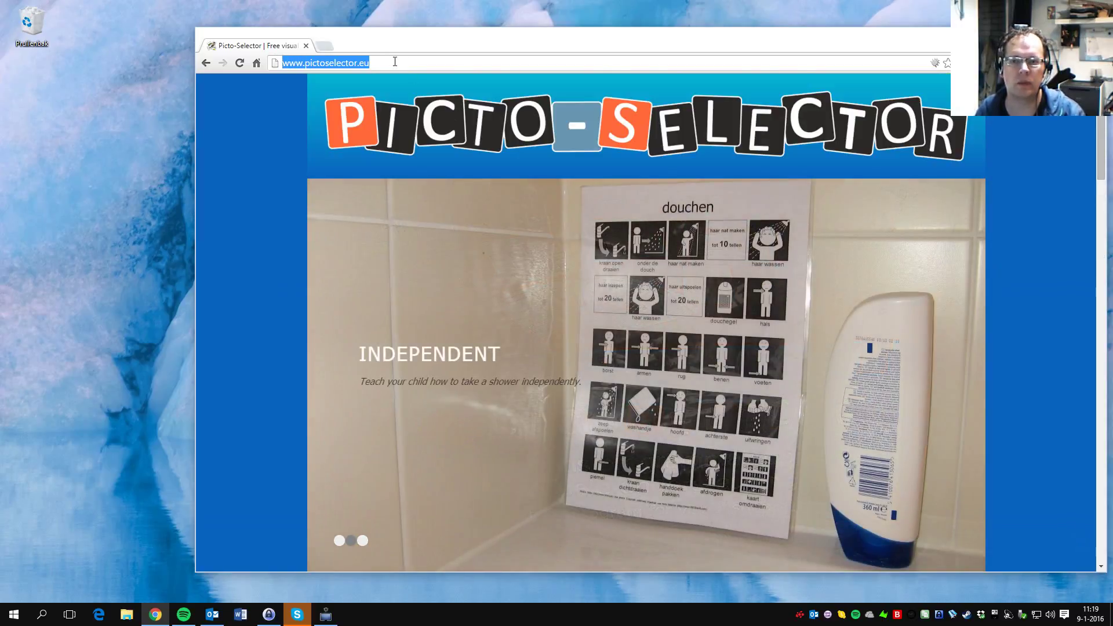
scroll(1037, 142, down, 2)
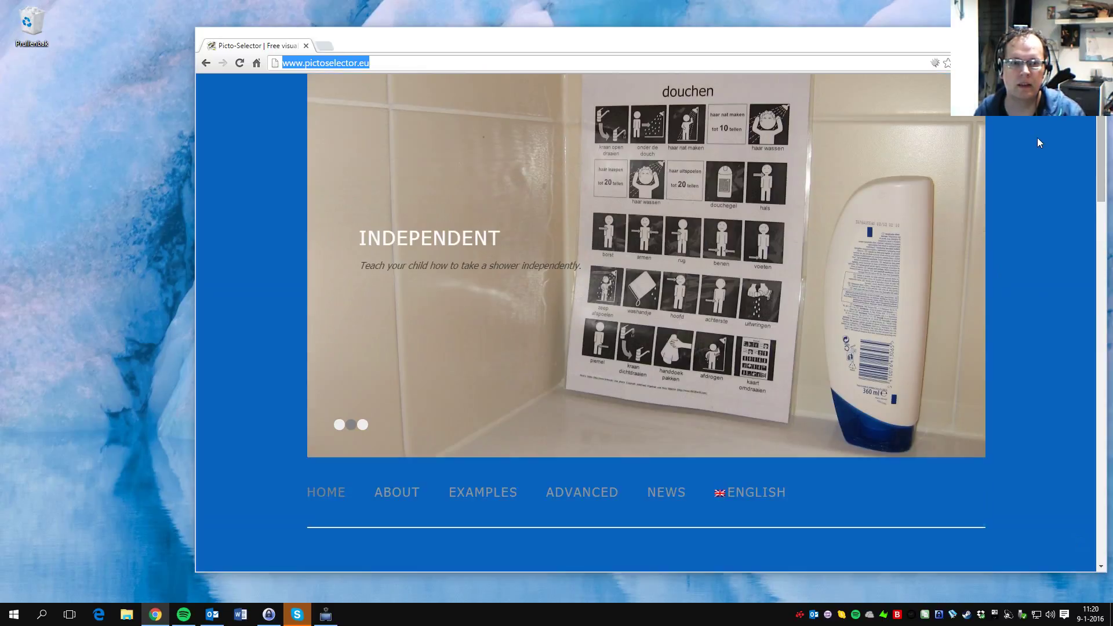
scroll(1035, 139, down, 7)
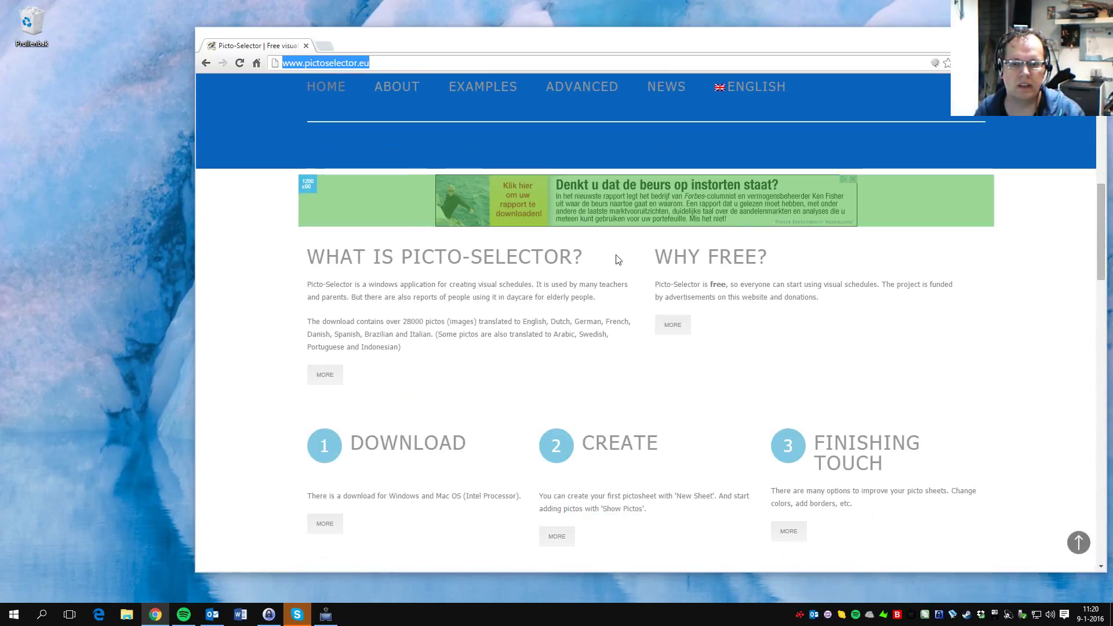
scroll(412, 224, up, 3)
scroll(439, 215, down, 7)
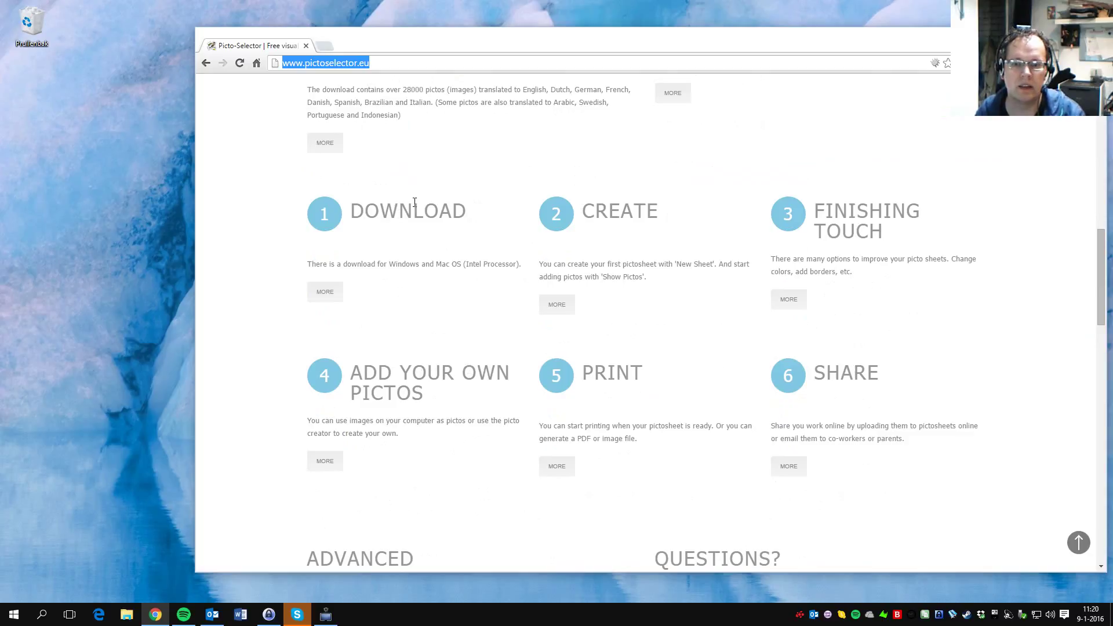
Open the site's Download page, check the Mac OS option, and download Picto-Selector for Windows.
click(326, 296)
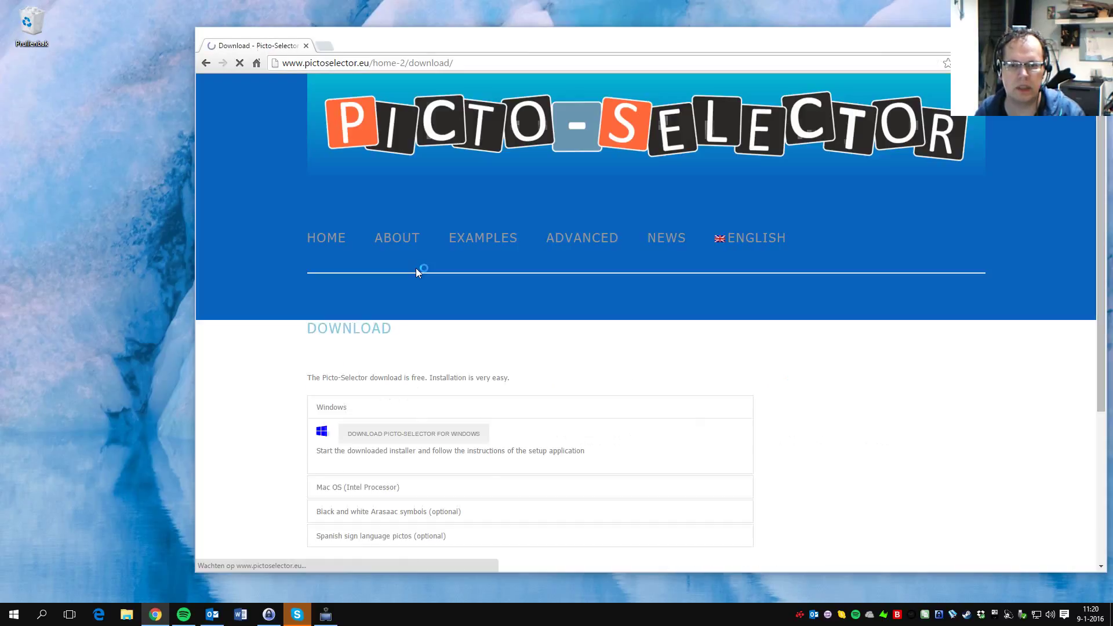
scroll(680, 306, down, 3)
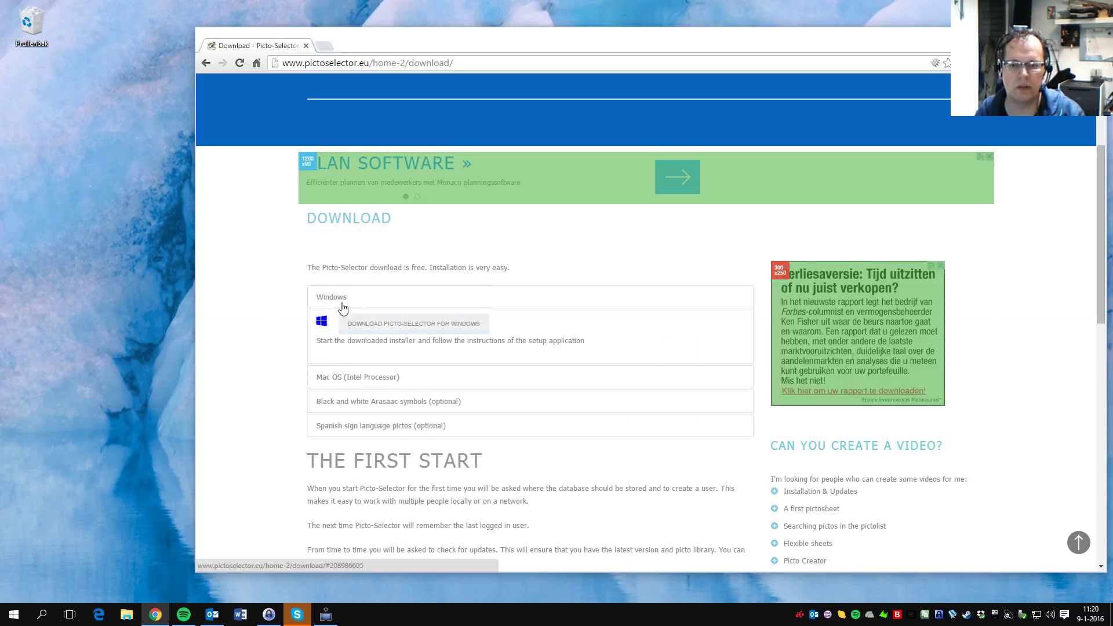
click(352, 377)
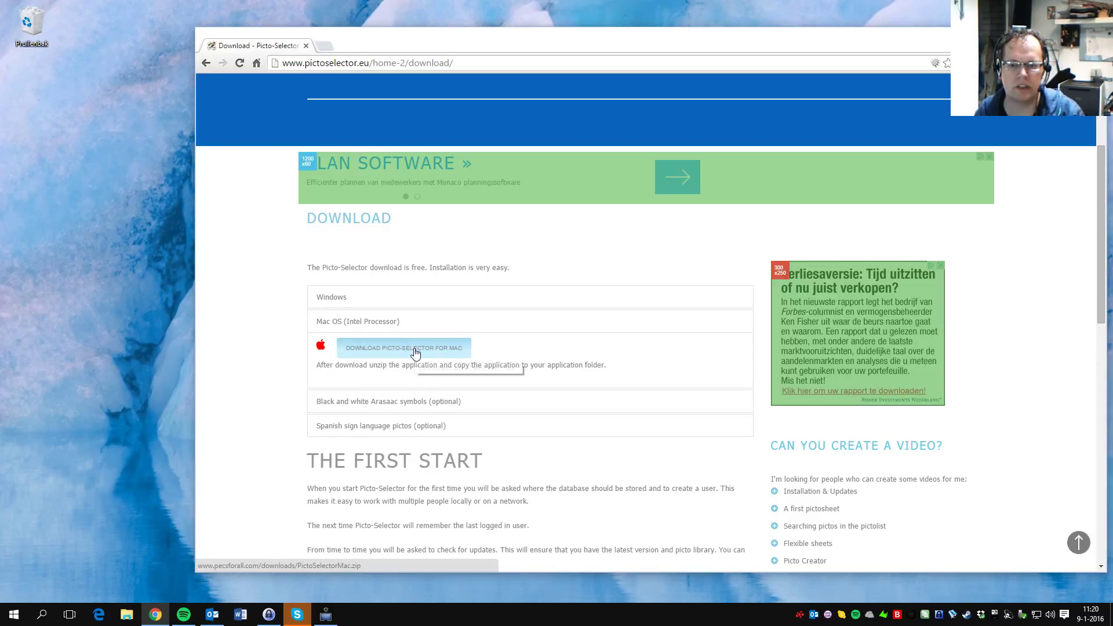
click(348, 298)
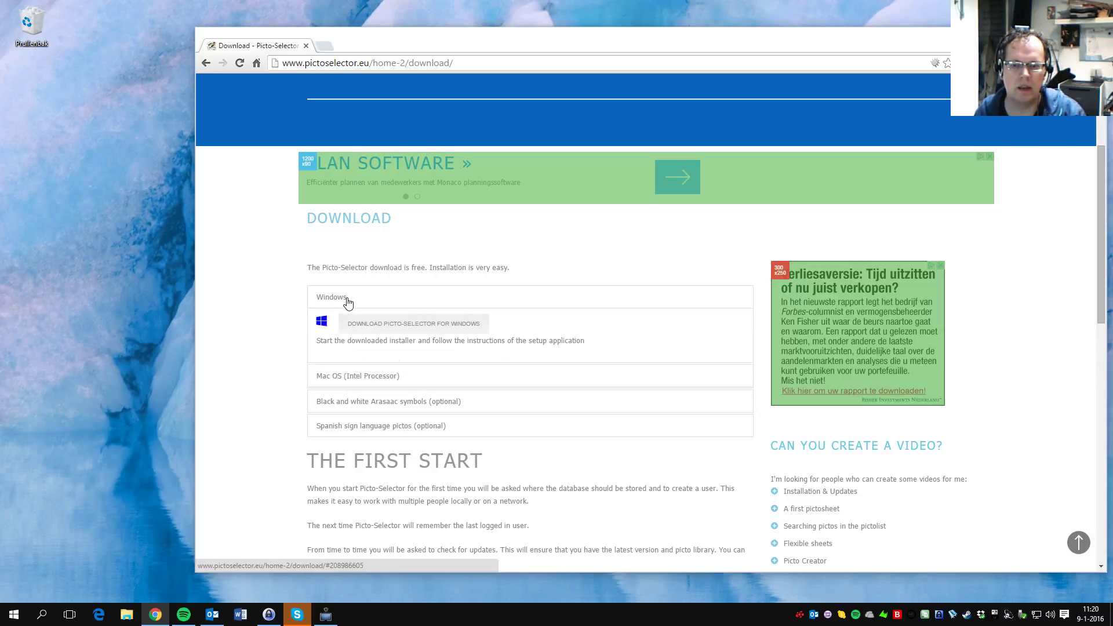
click(399, 326)
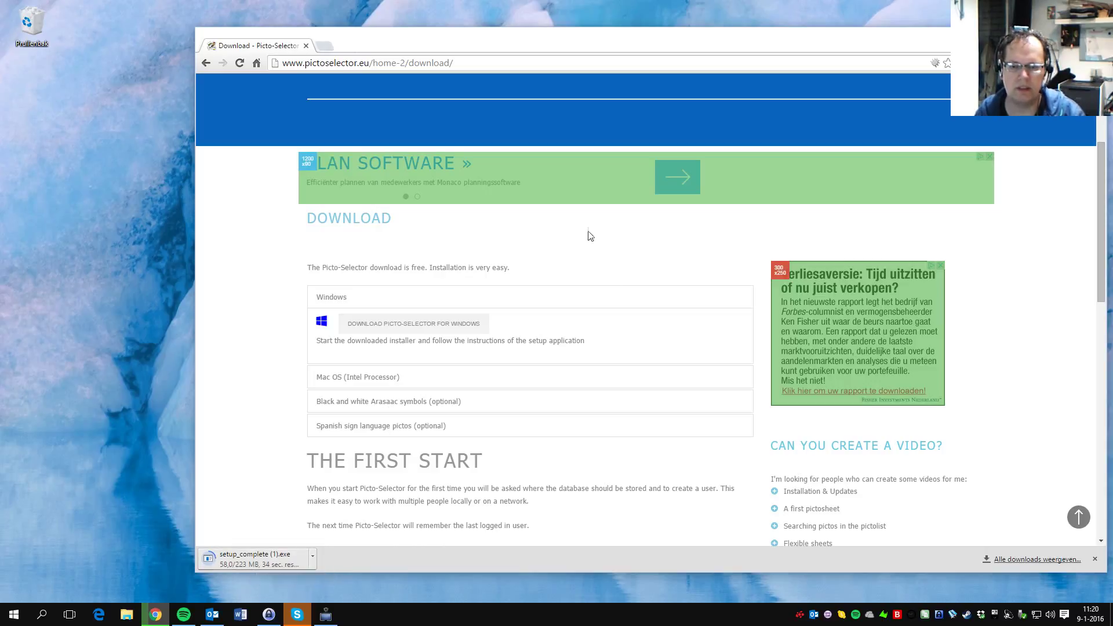
Open the site's Create page and read through its instructions for making sheets and selecting pictos.
scroll(591, 249, down, 5)
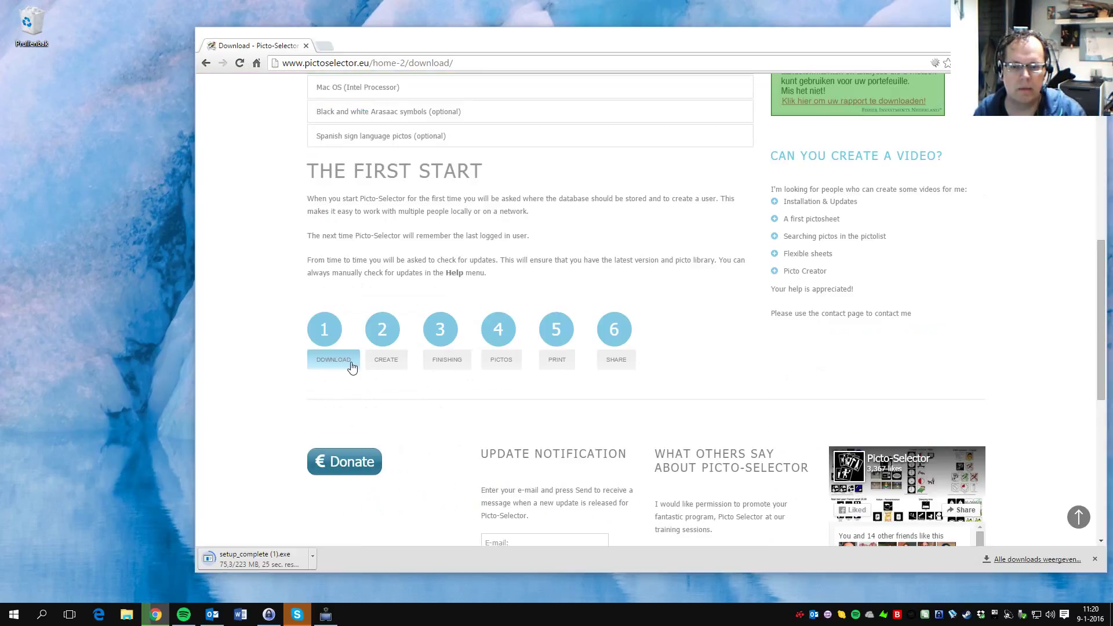
click(387, 364)
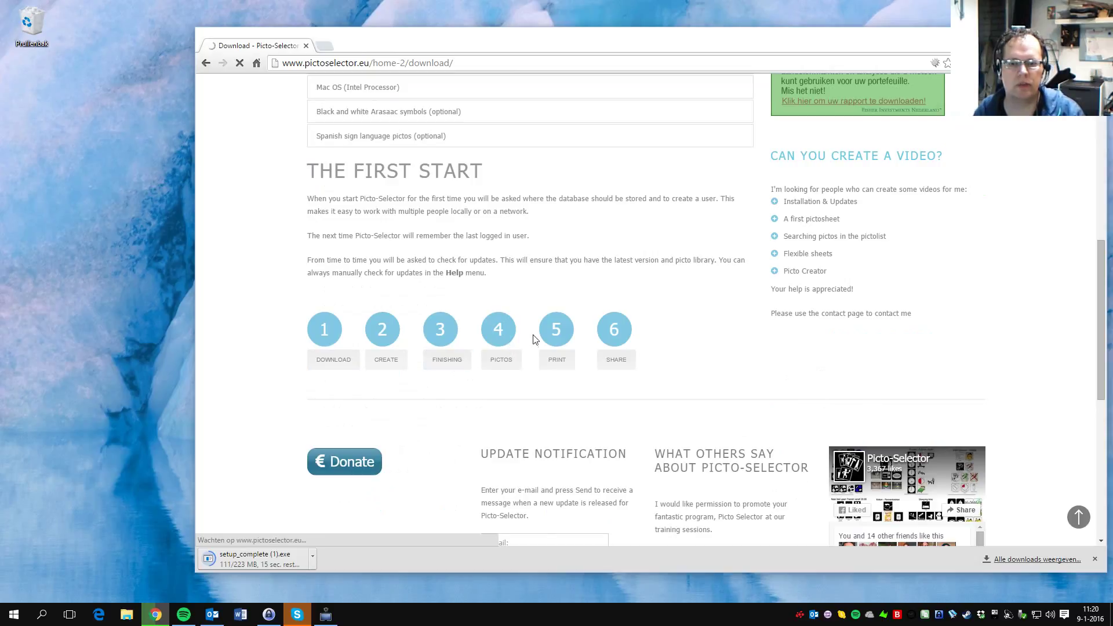
scroll(483, 329, down, 3)
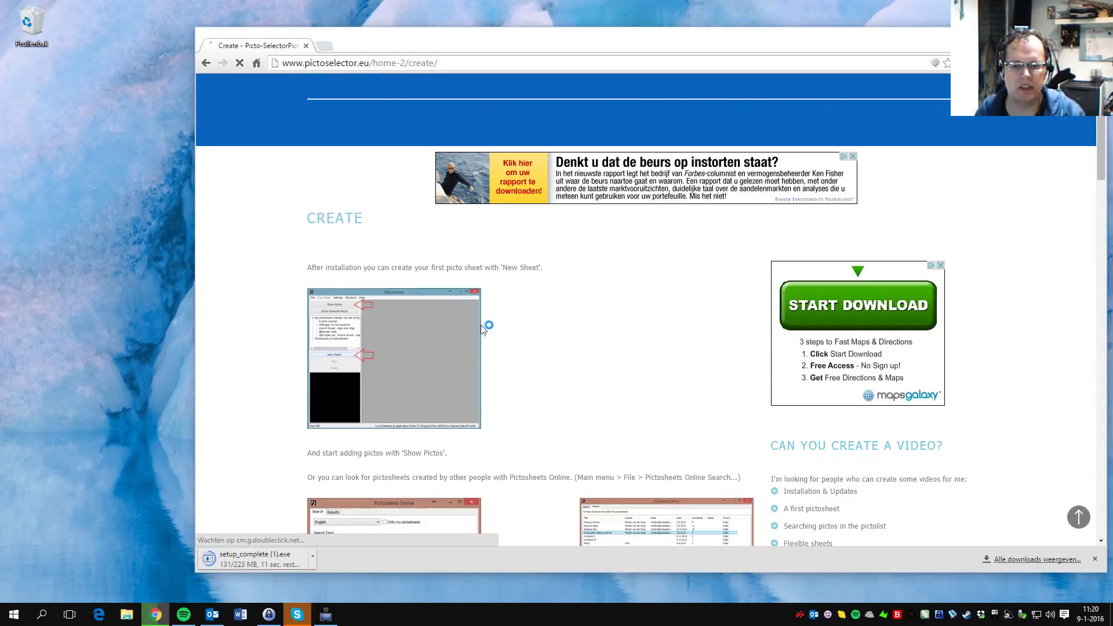
scroll(485, 340, down, 2)
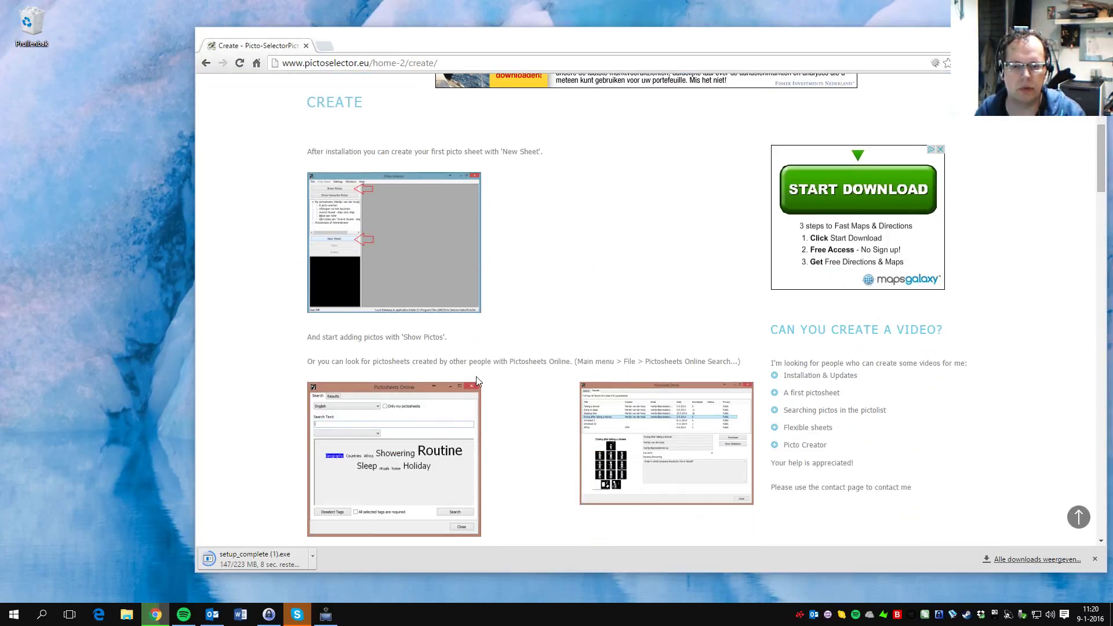
scroll(476, 380, down, 3)
scroll(454, 250, up, 3)
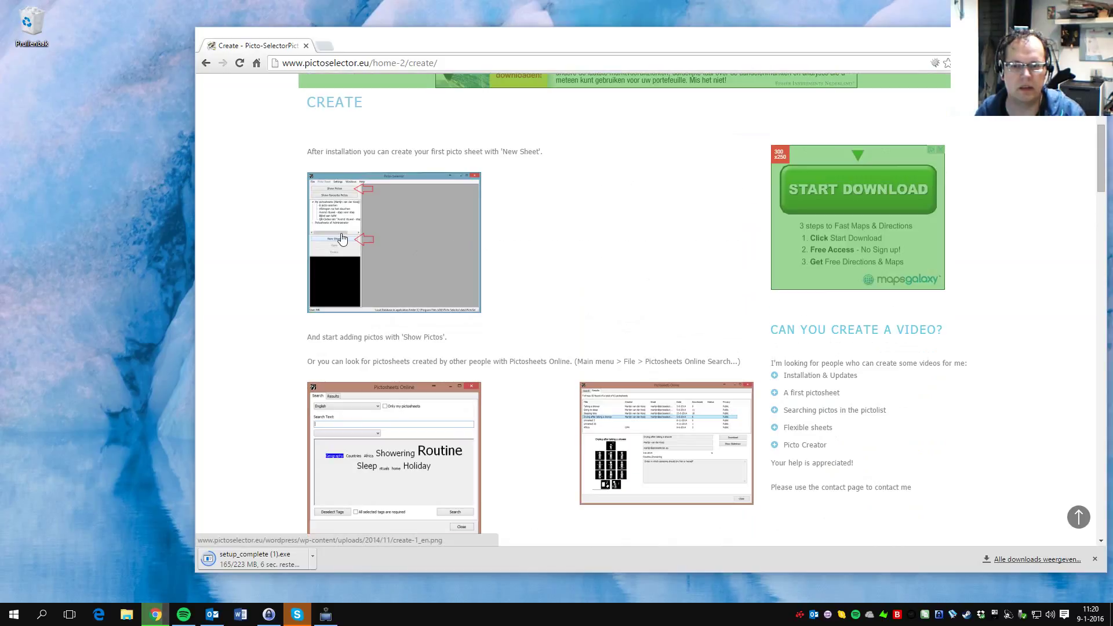
scroll(523, 321, down, 6)
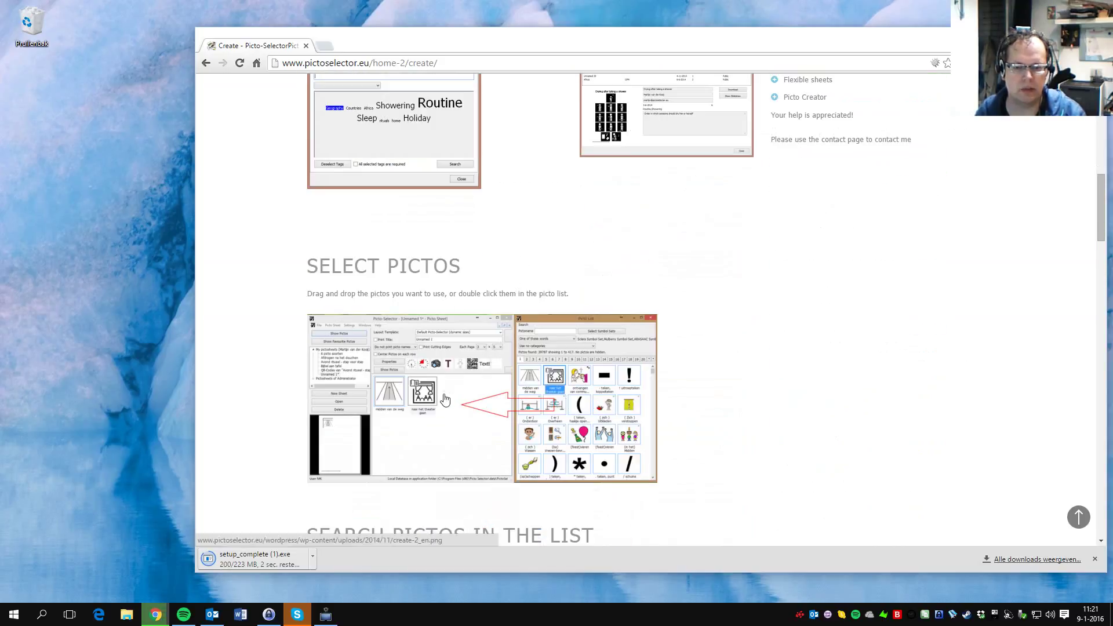
scroll(545, 414, down, 5)
scroll(637, 410, down, 6)
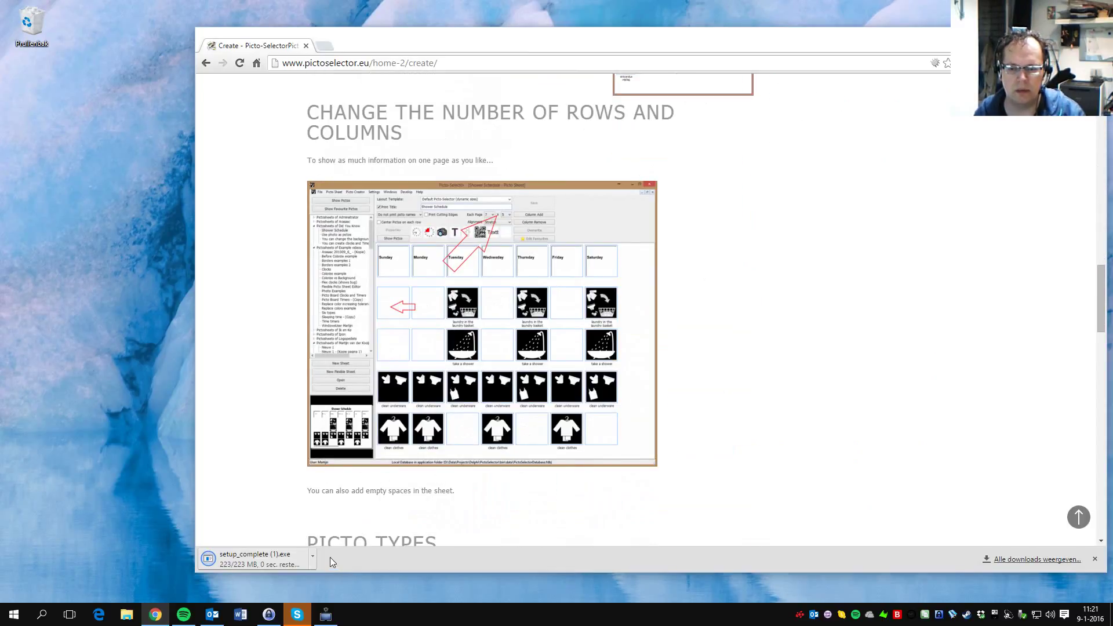
Run the downloaded setup_complete (1).exe and allow it to make changes to the PC.
click(280, 559)
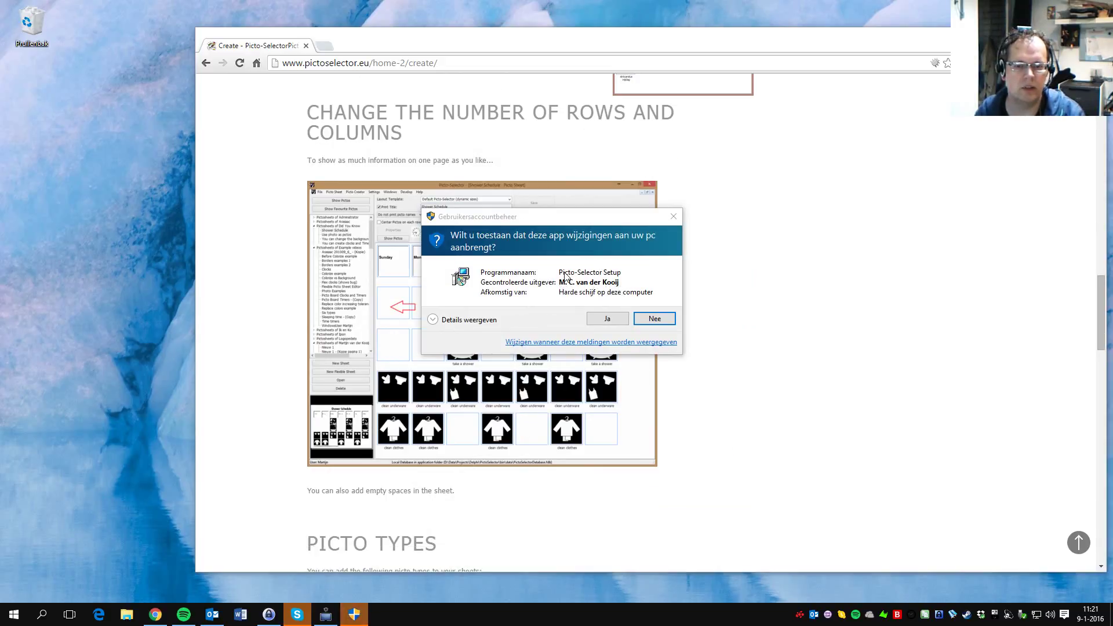
drag(567, 222, 534, 259)
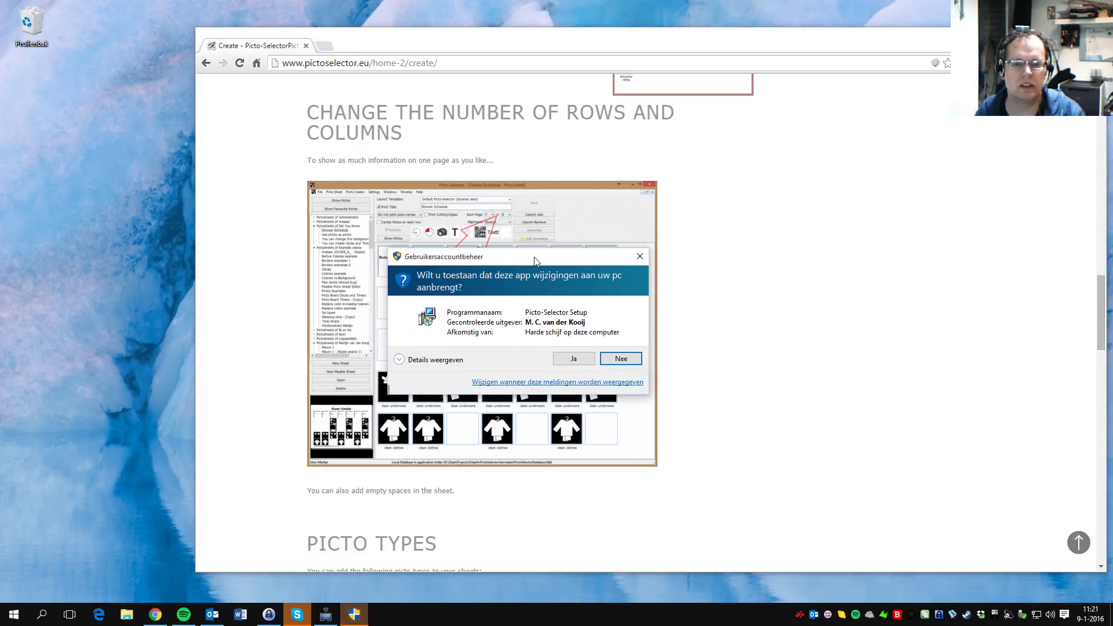
click(574, 358)
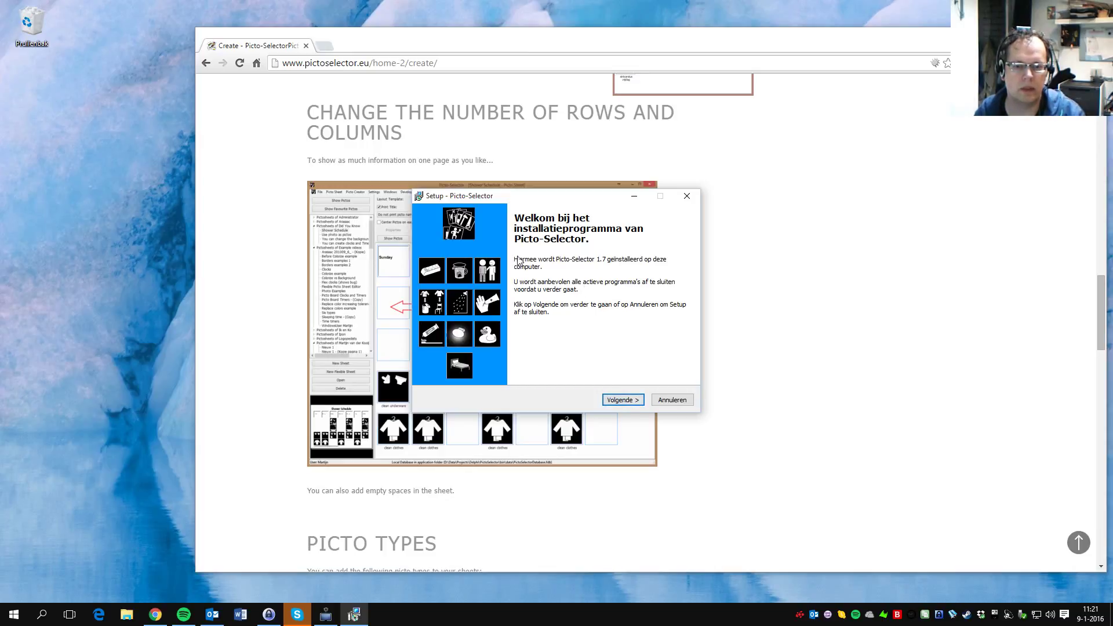
Proceed past the setup welcome page and accept the licence agreement.
click(628, 401)
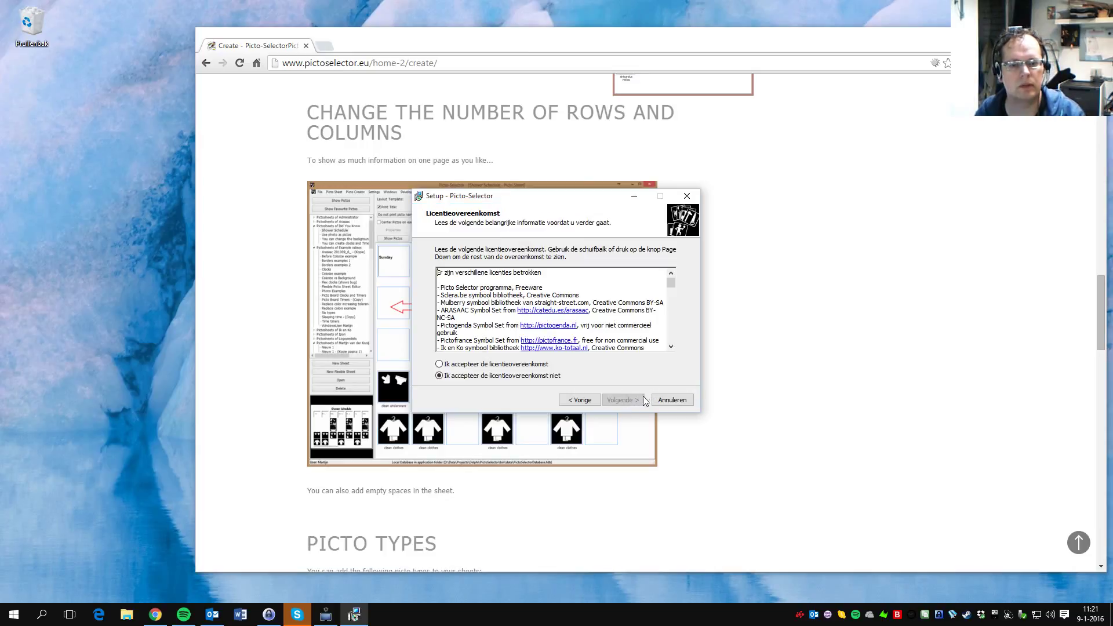
click(466, 364)
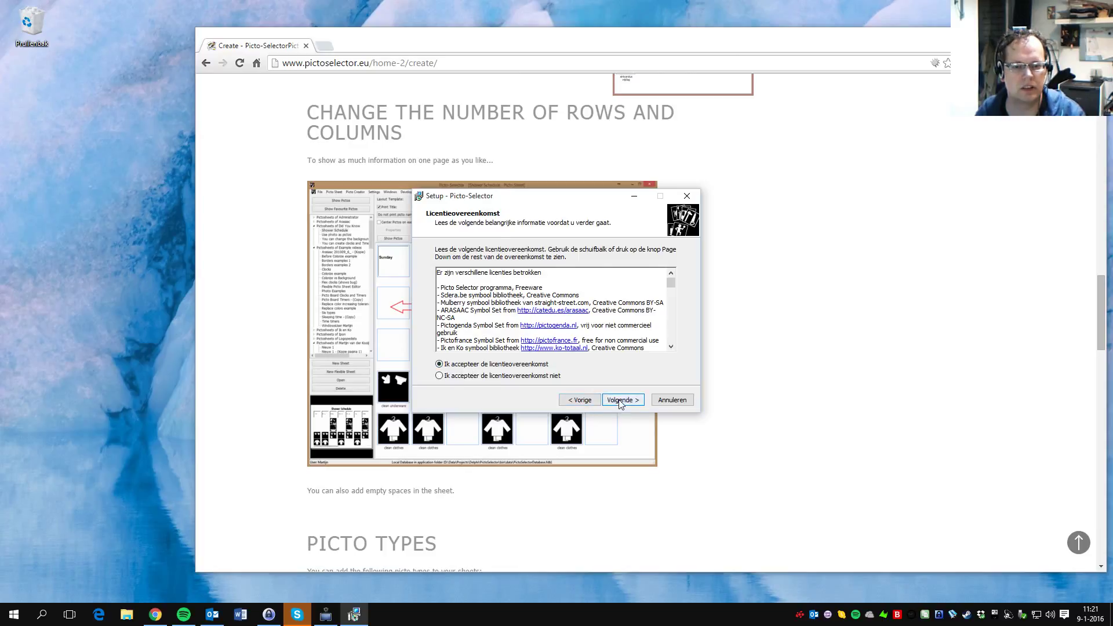
click(623, 400)
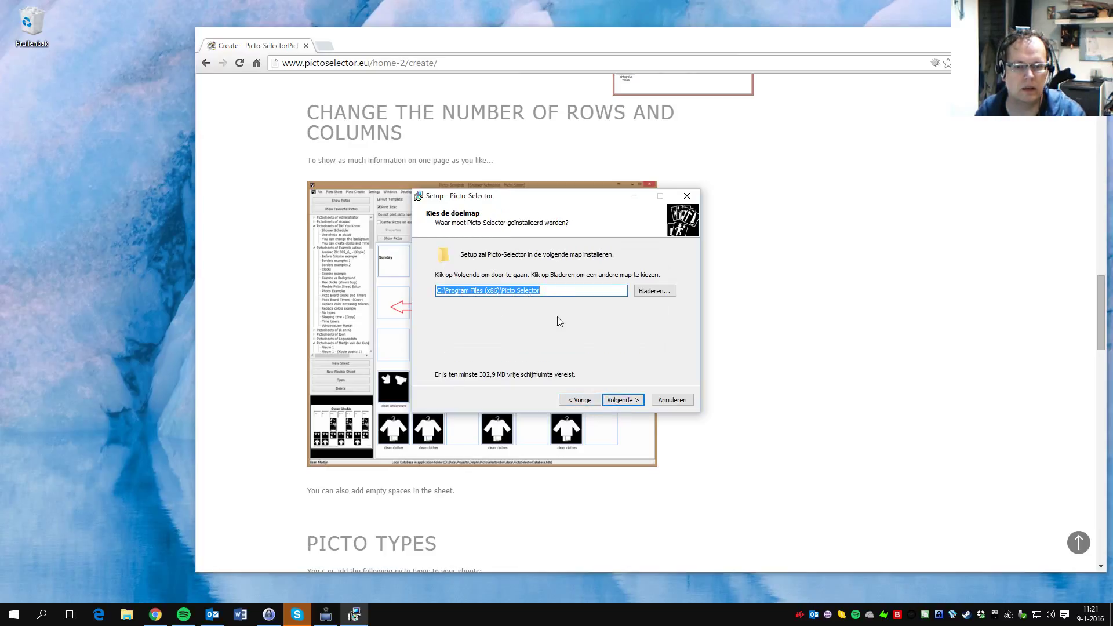
Install Picto-Selector in the default folder C:\Program Files (x86)\Picto Selector with a desktop shortcut, and finish the setup.
click(622, 401)
click(630, 402)
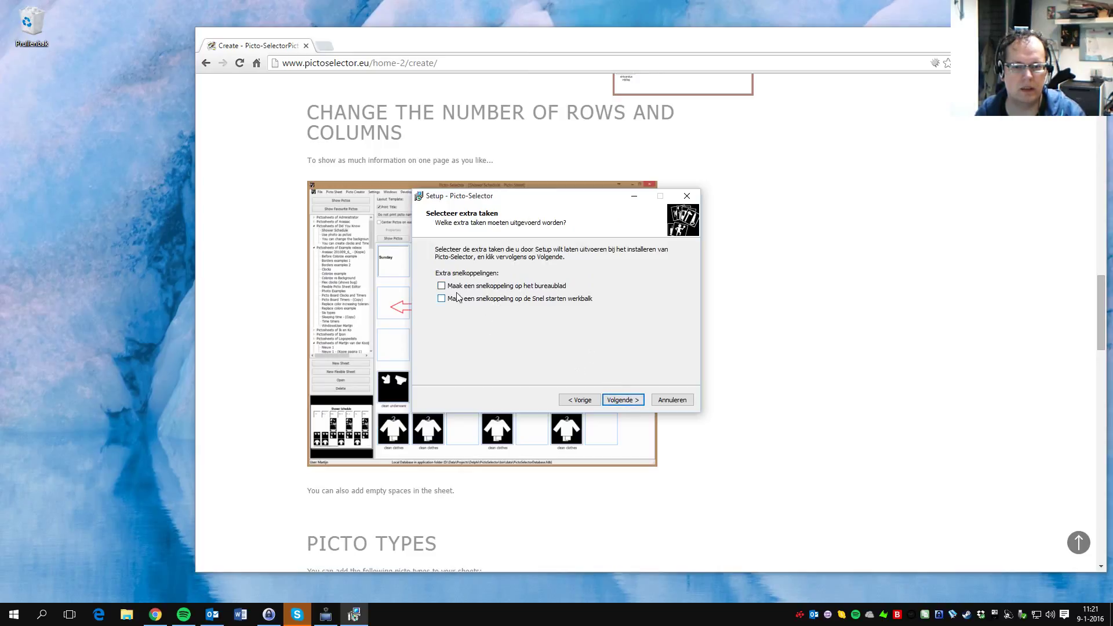
click(627, 402)
click(627, 402)
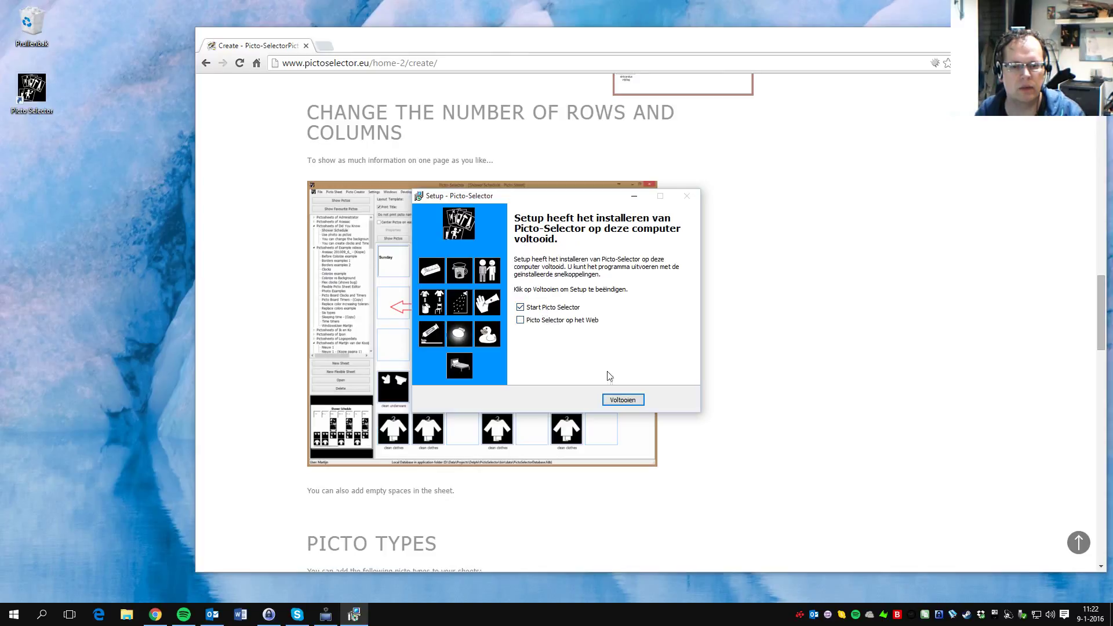
click(623, 401)
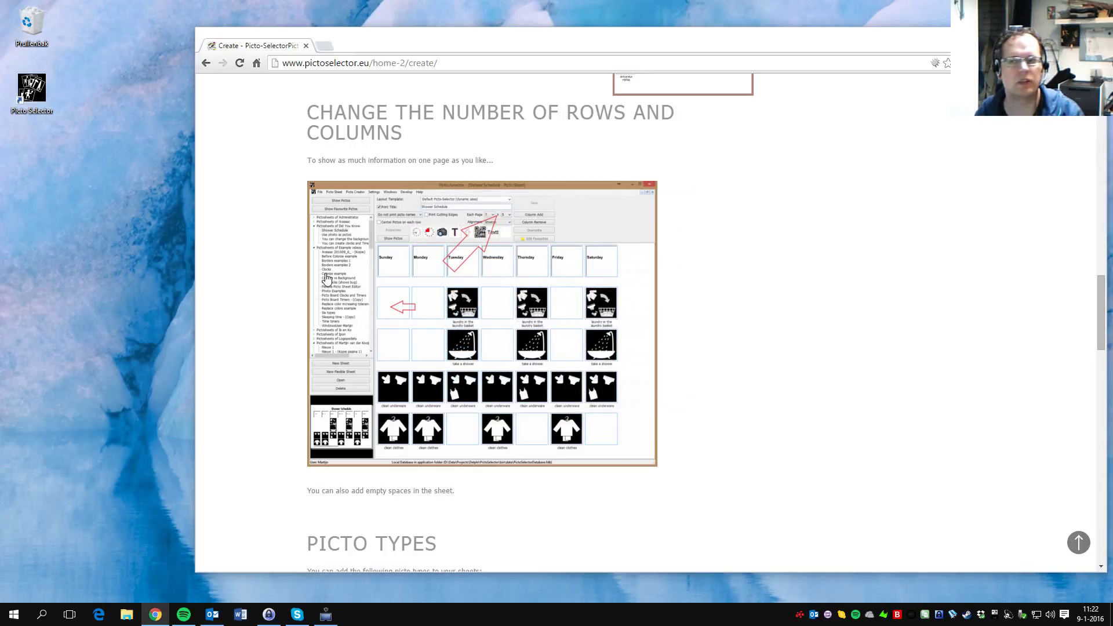
Start Picto Selector from its desktop shortcut and move the login window clear for viewing.
double_click(36, 97)
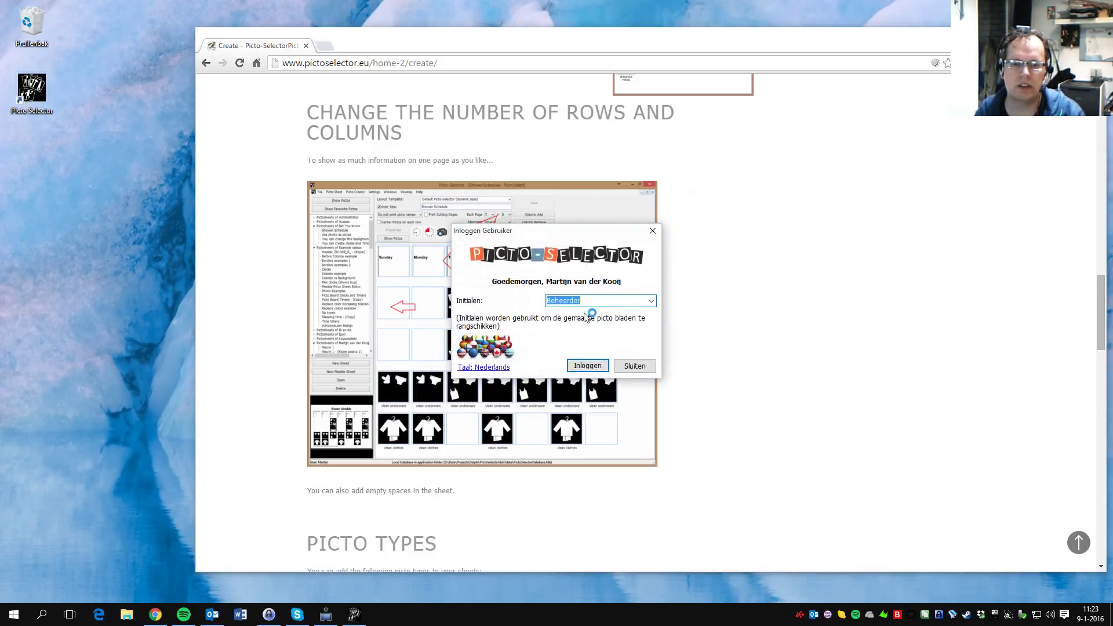
click(594, 300)
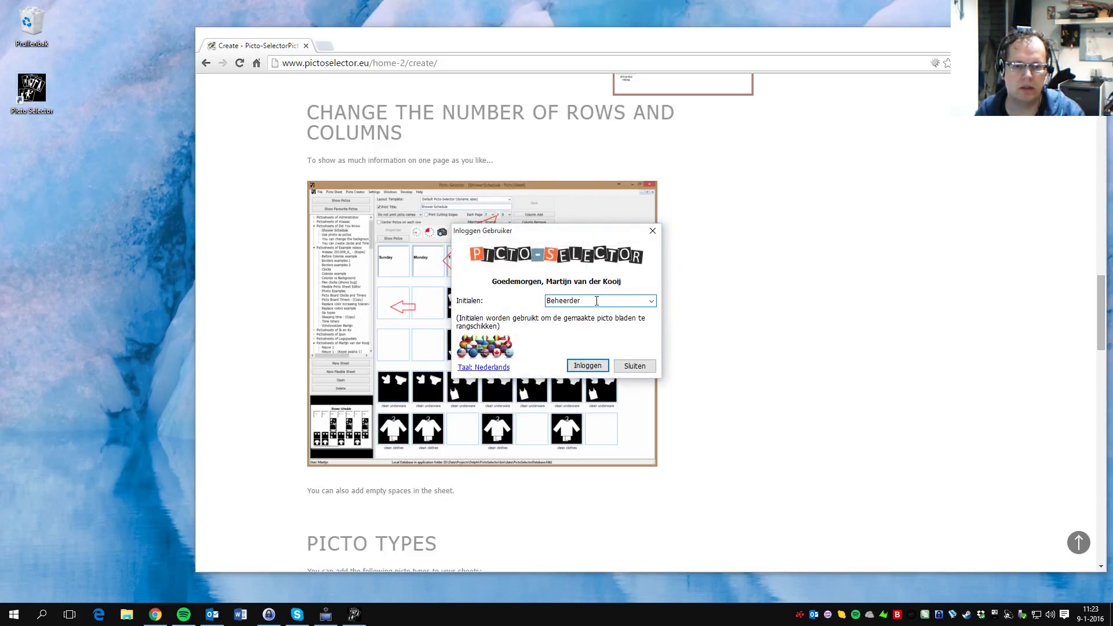
double_click(597, 301)
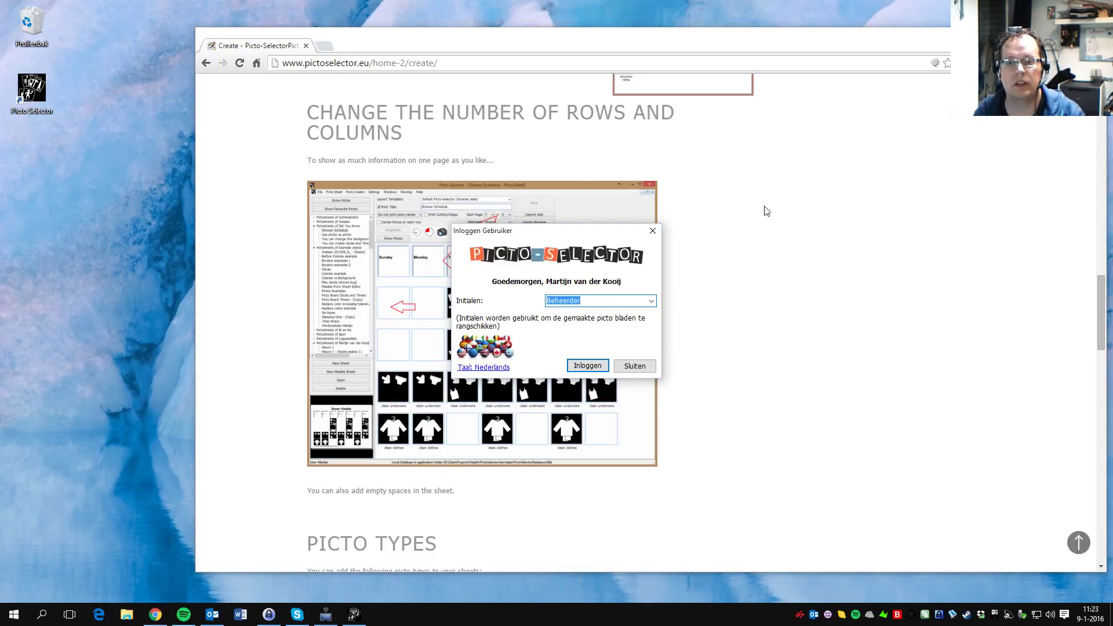
drag(597, 239, 747, 316)
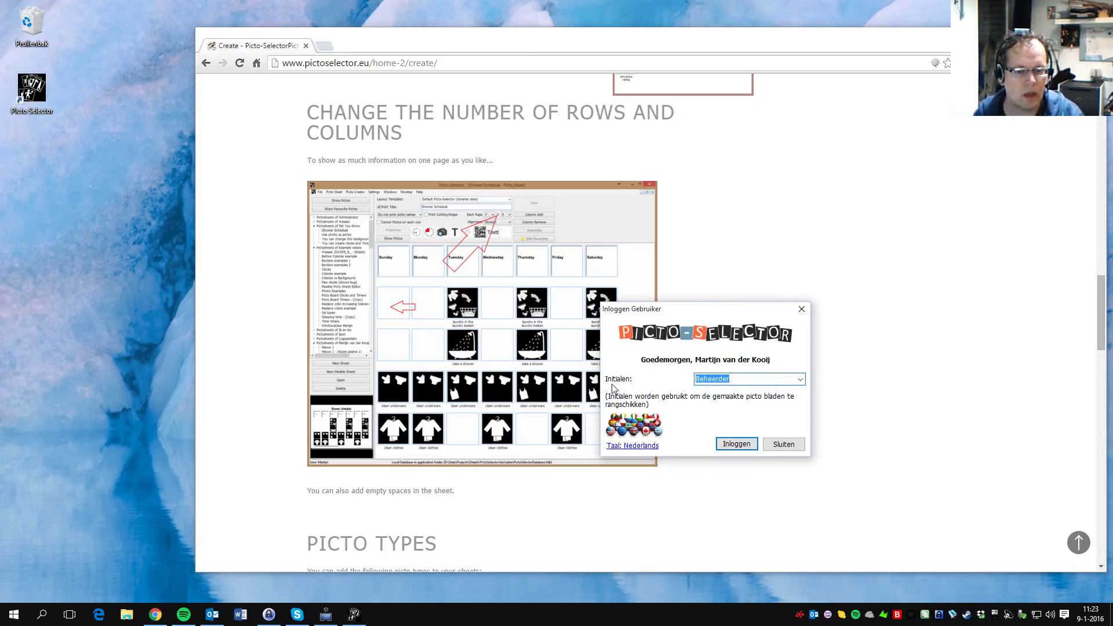
Log in with the initials FirstUser and confirm using these new initials.
click(799, 379)
click(749, 380)
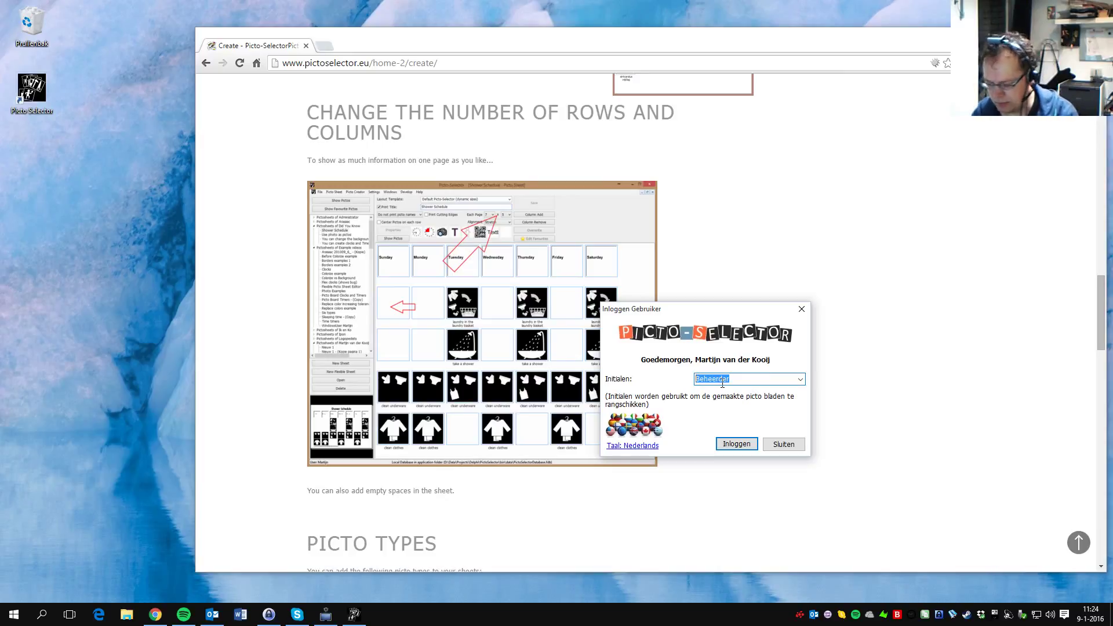
text(FirstUser)
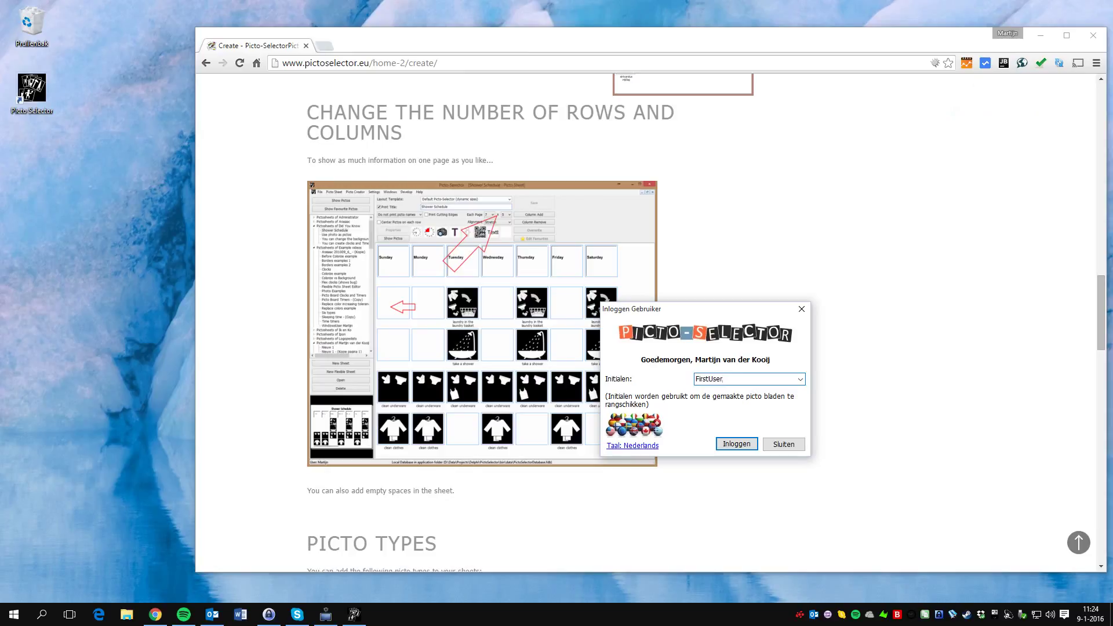
click(739, 445)
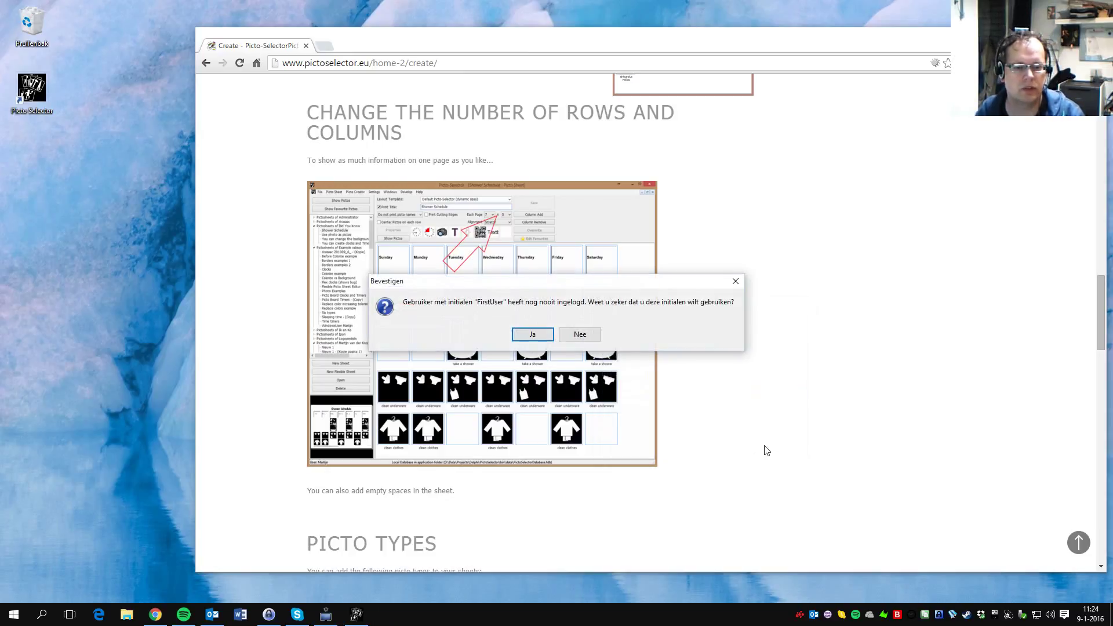
click(543, 338)
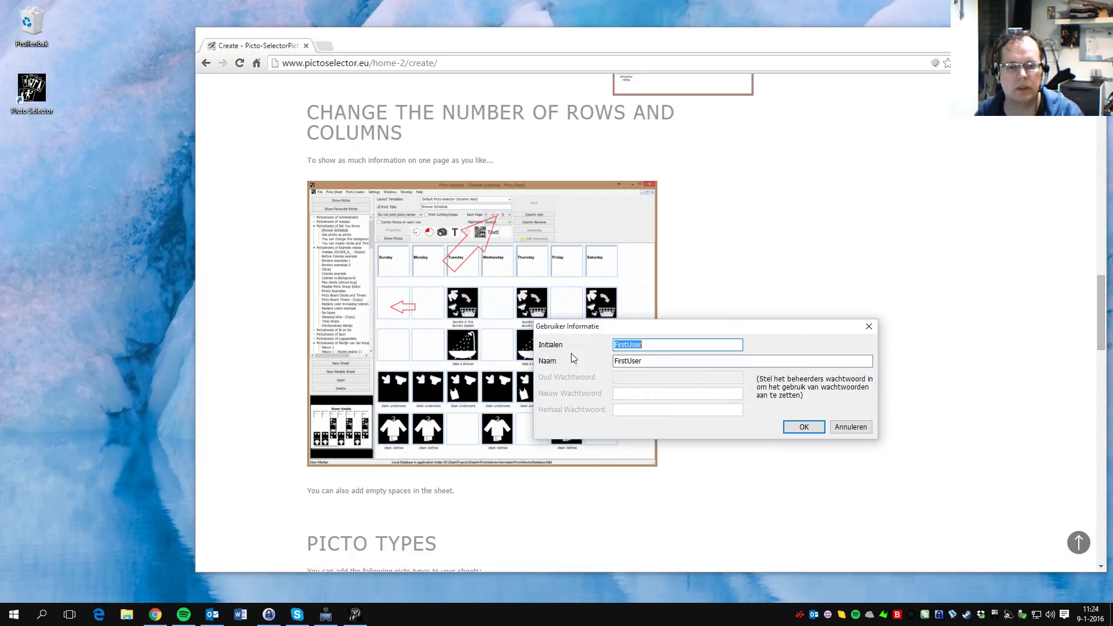
Confirm the user information with FirstUser as the name and dismiss the startup tip.
click(629, 361)
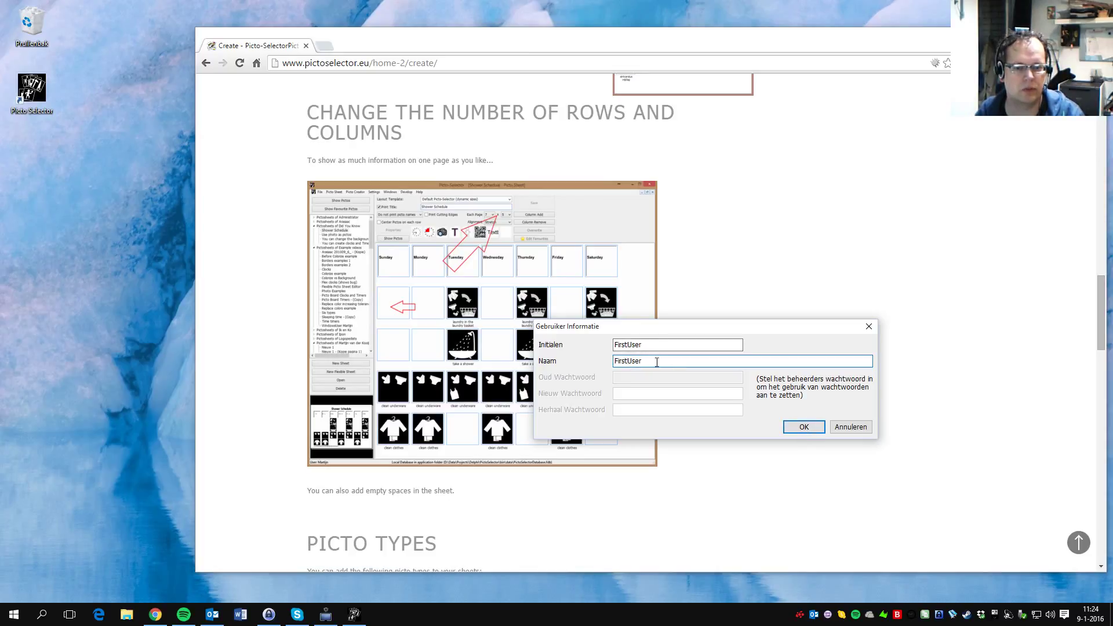
click(818, 431)
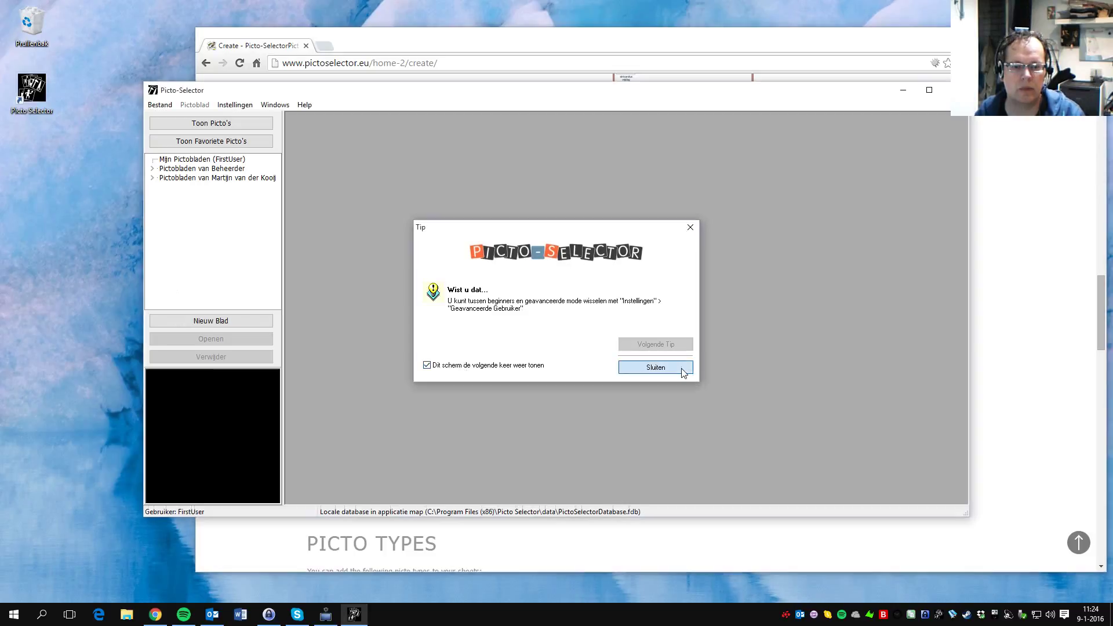
click(683, 369)
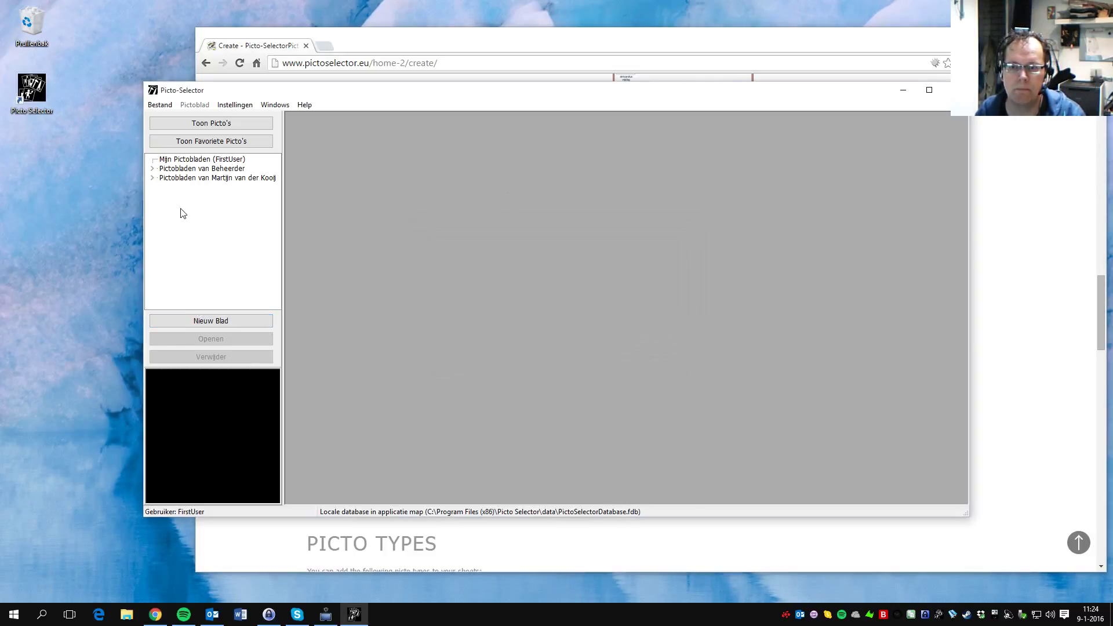
Start a new picto sheet with the wizard, title it First page and have the title printed on paper.
click(224, 323)
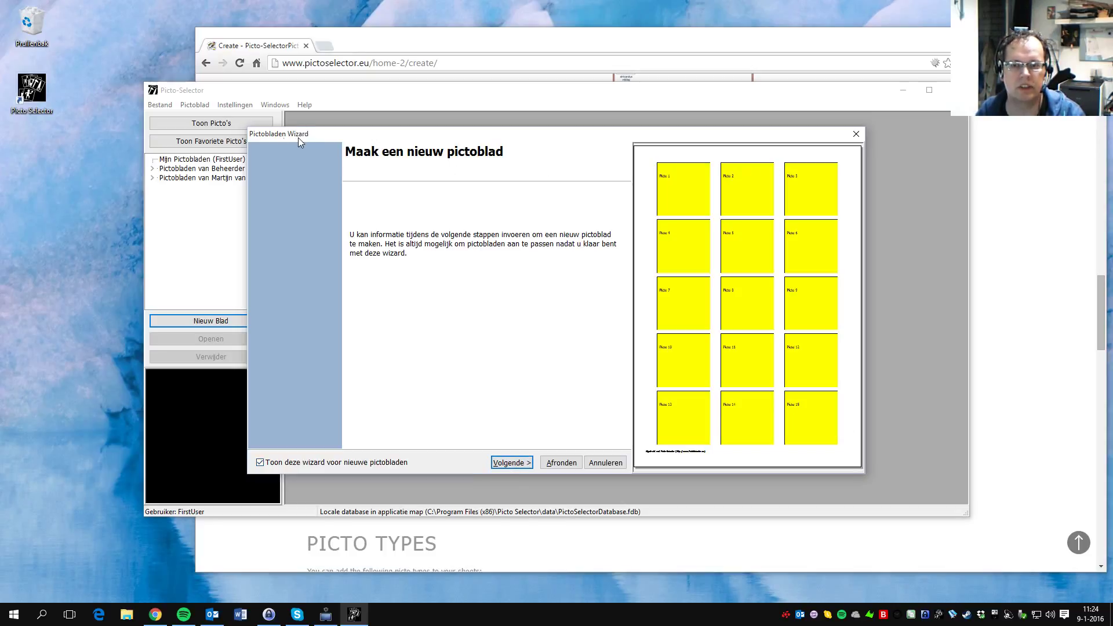
click(520, 465)
drag(471, 214, 426, 217)
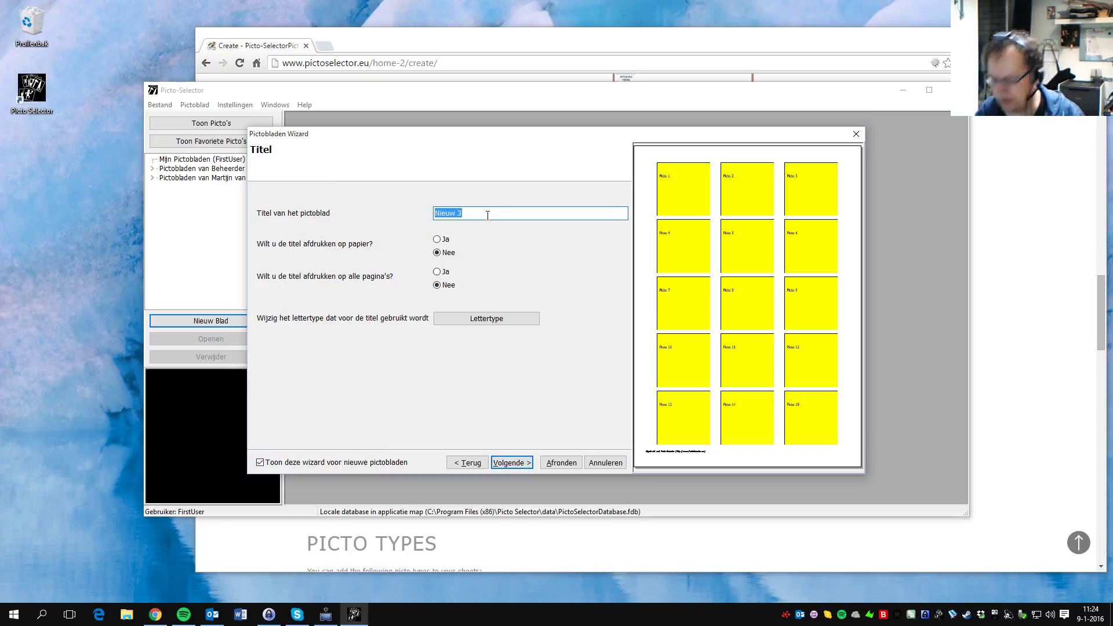
text(First page)
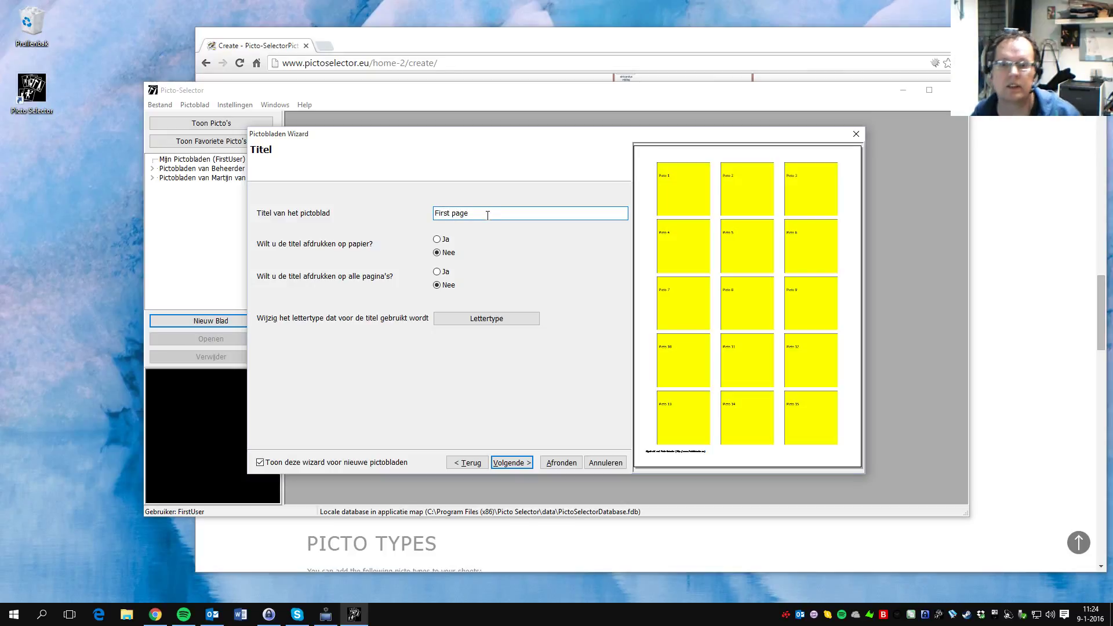
click(437, 239)
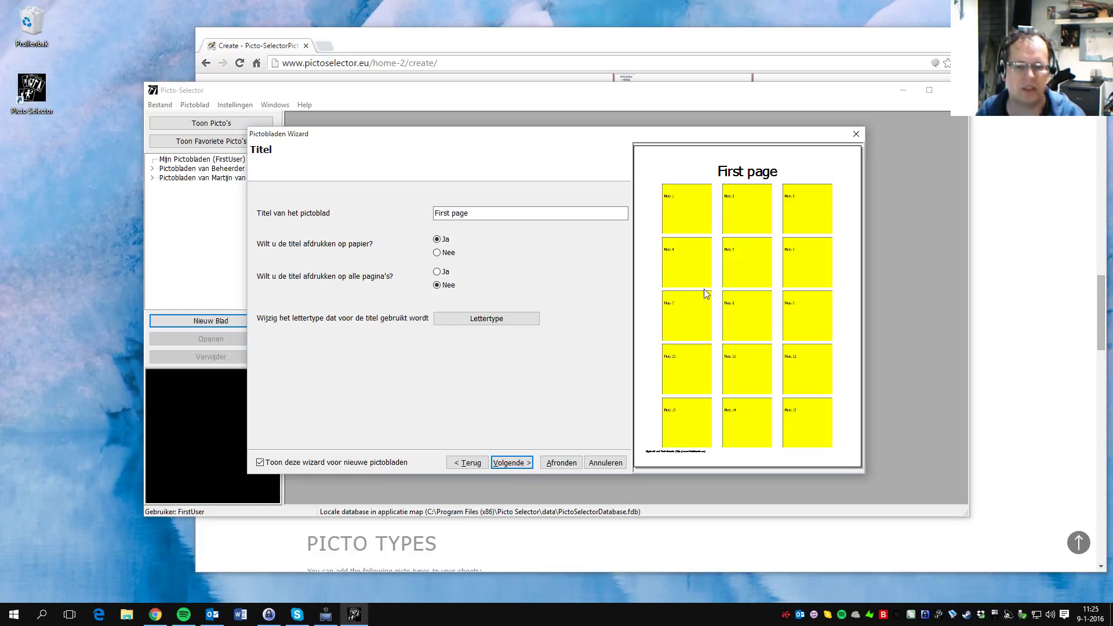
Set the font size of the sheet title to 48 points.
click(473, 320)
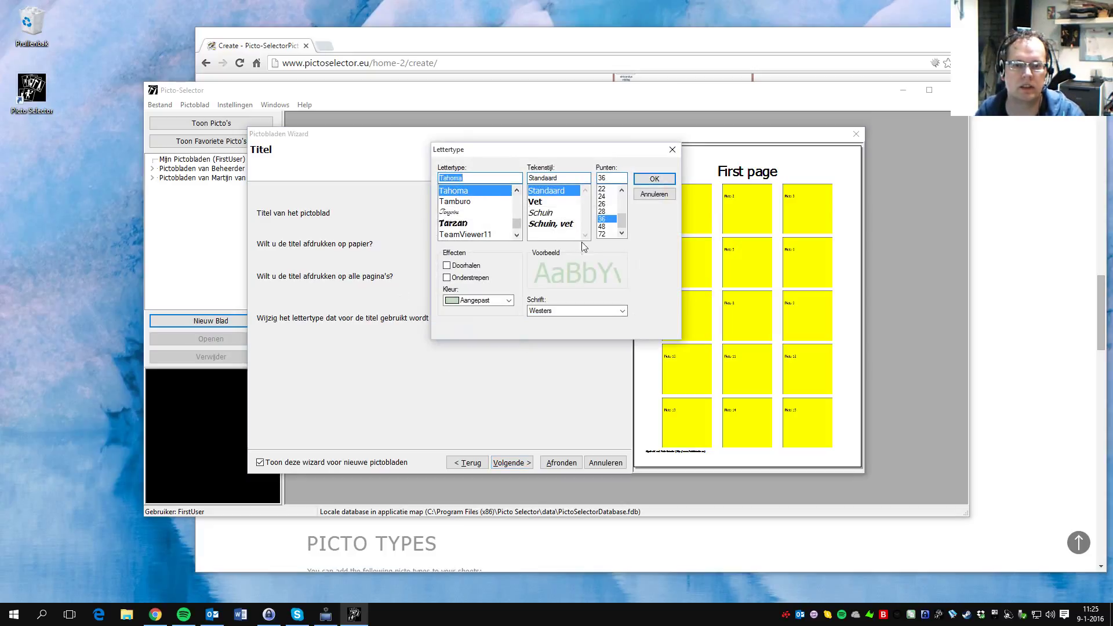
click(605, 226)
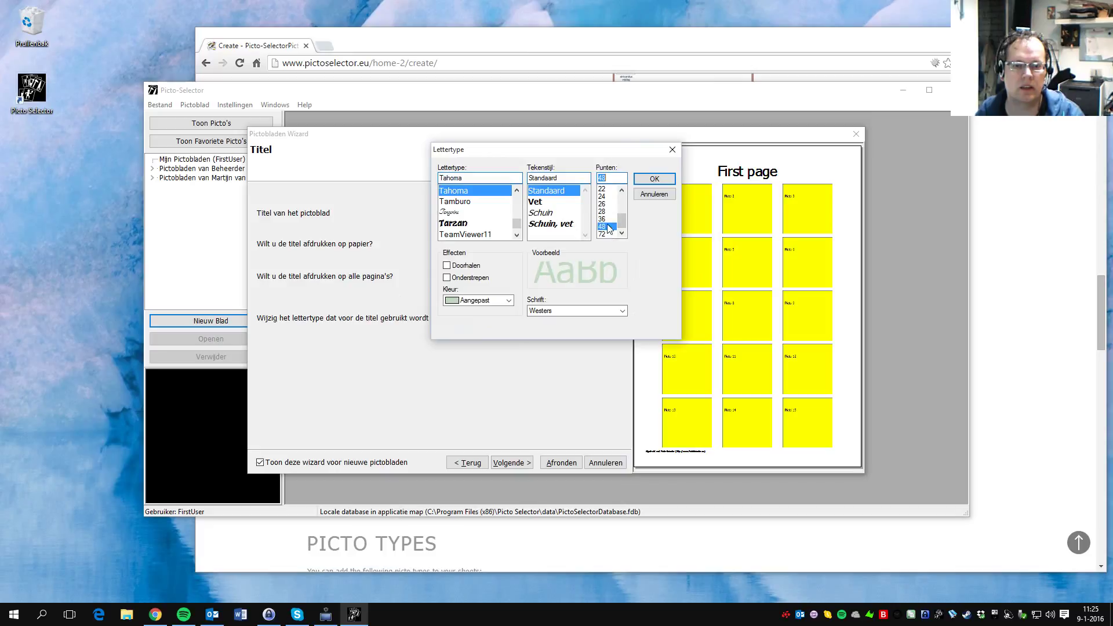
click(653, 179)
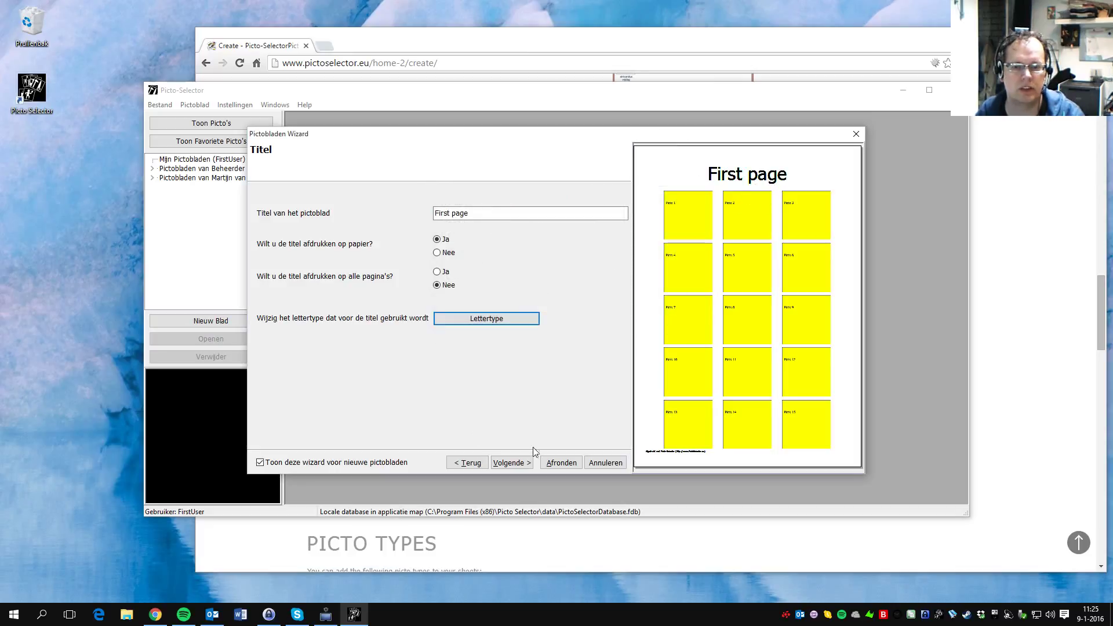
Lay out the sheet with 4 rows and 4 columns and accept the layout.
click(513, 464)
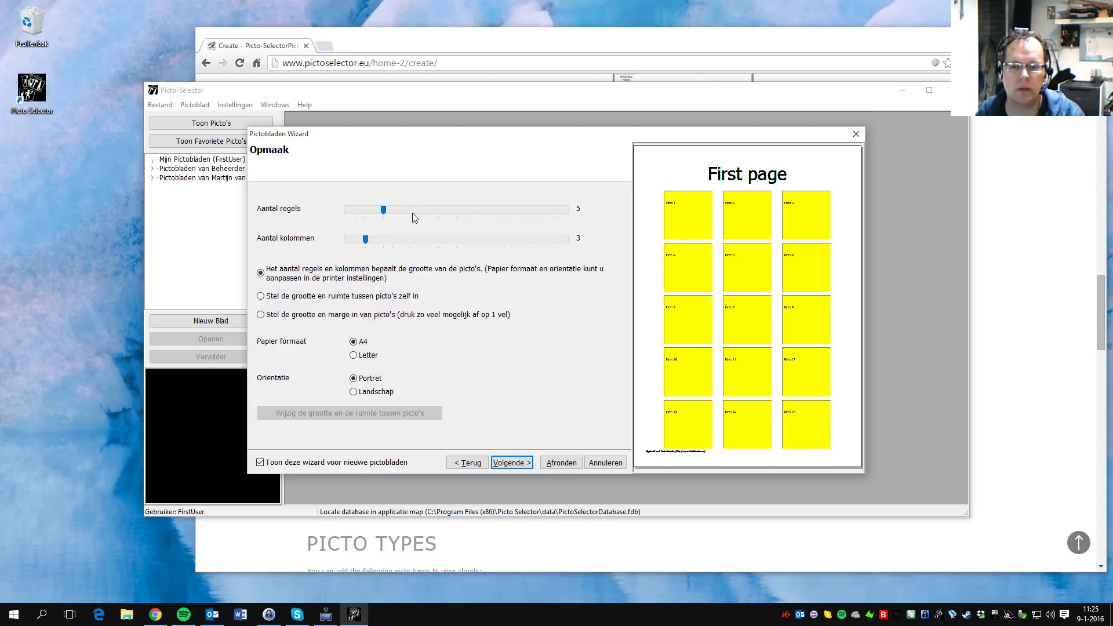
drag(383, 211, 374, 241)
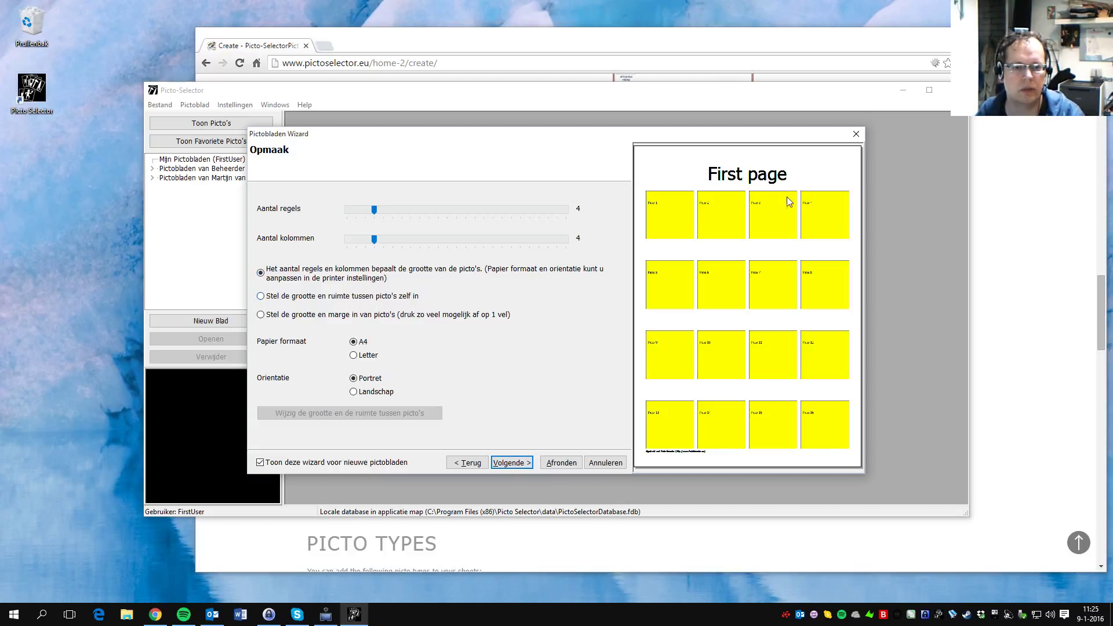
click(511, 464)
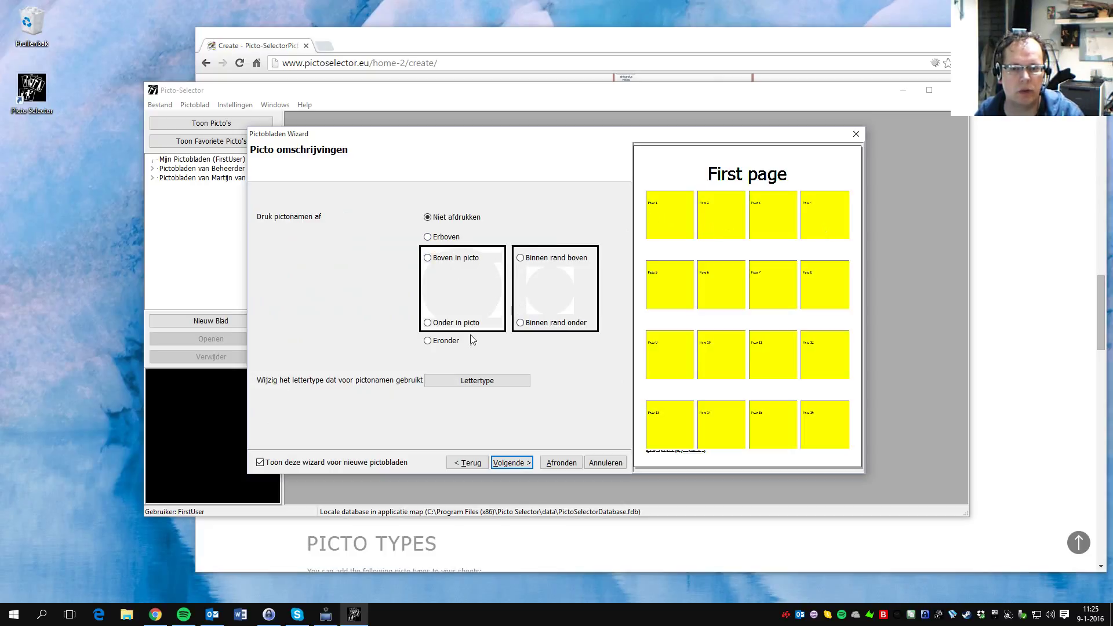
Try out the picto name placements Eronder, Niet afdrukken, Erboven and Binnen rand boven.
click(436, 343)
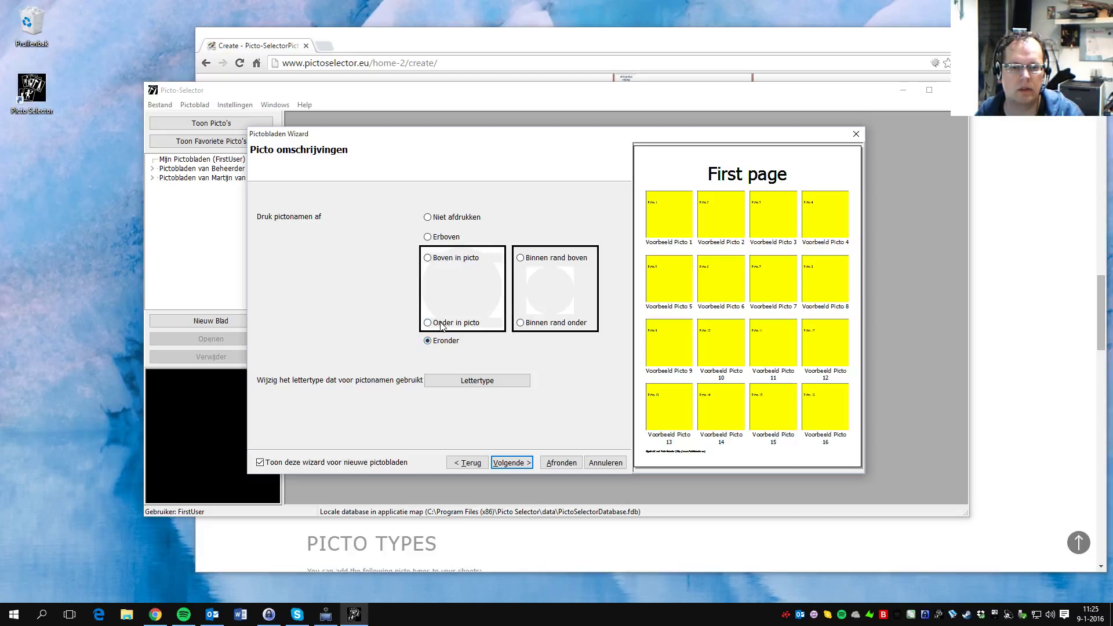
click(444, 216)
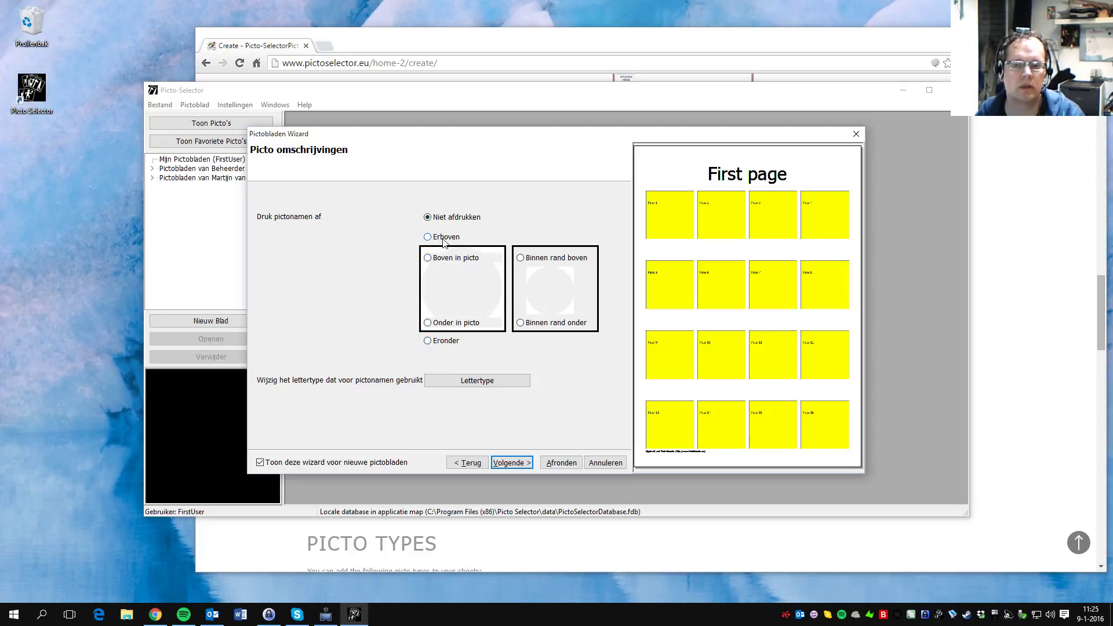
click(452, 238)
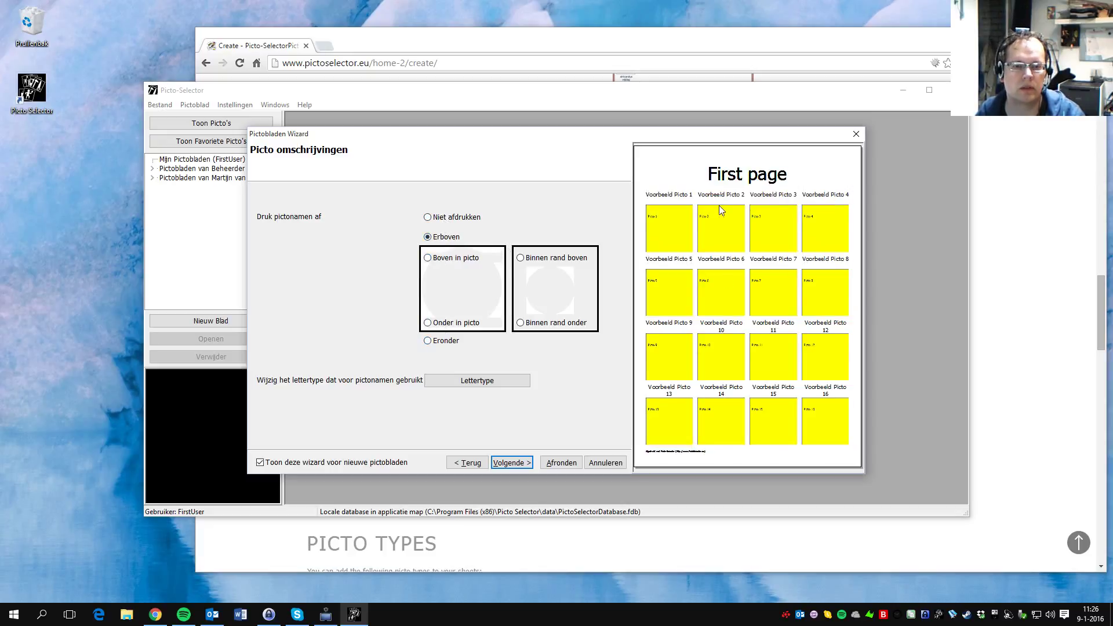
click(529, 262)
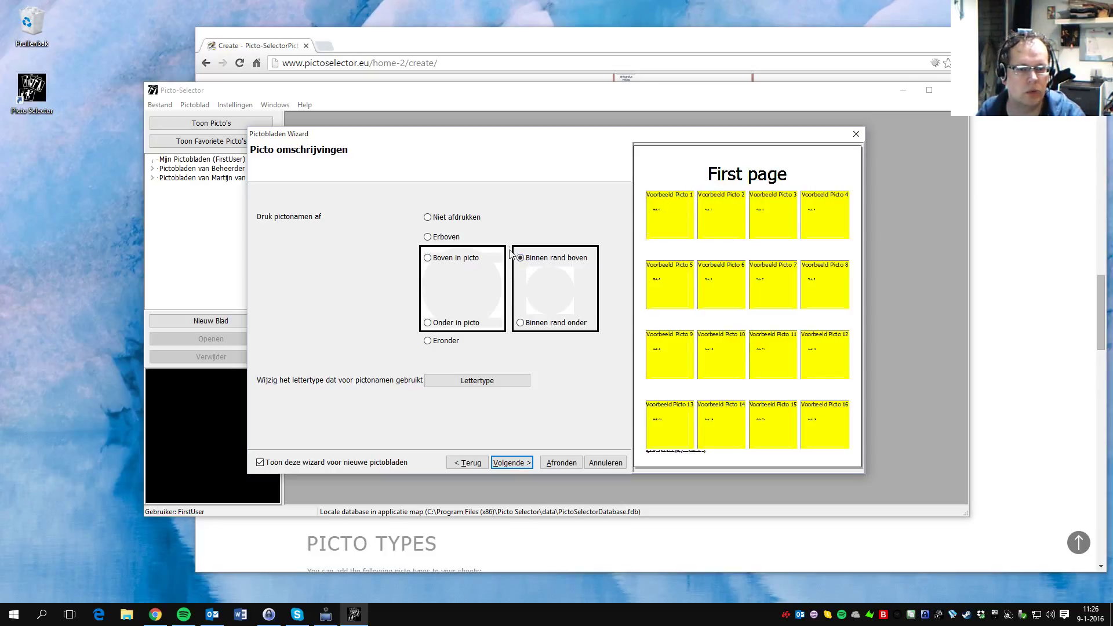
Choose the Boven in picto placement for the picto names and continue to the border settings.
click(451, 262)
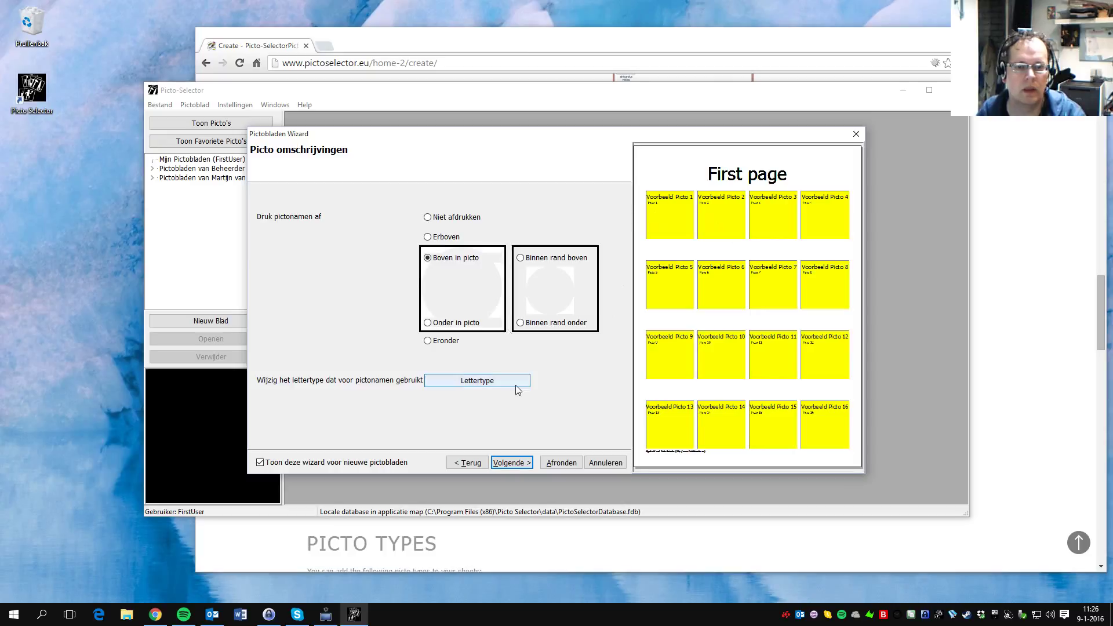
click(520, 463)
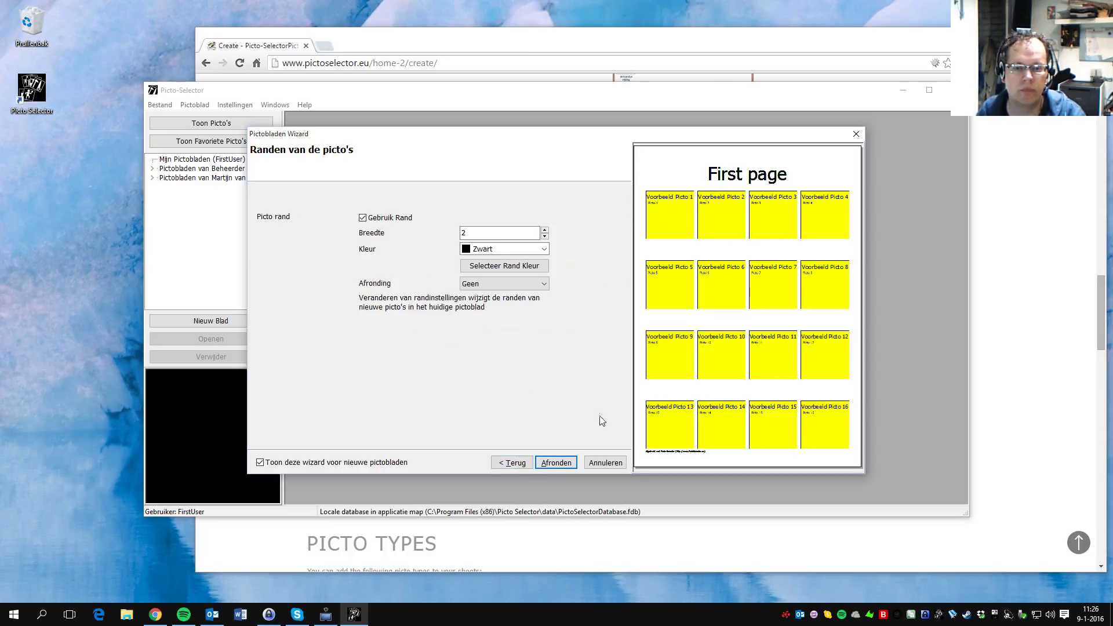
Keep the picto border enabled and set its width to 4 and its colour to Groen.
click(363, 218)
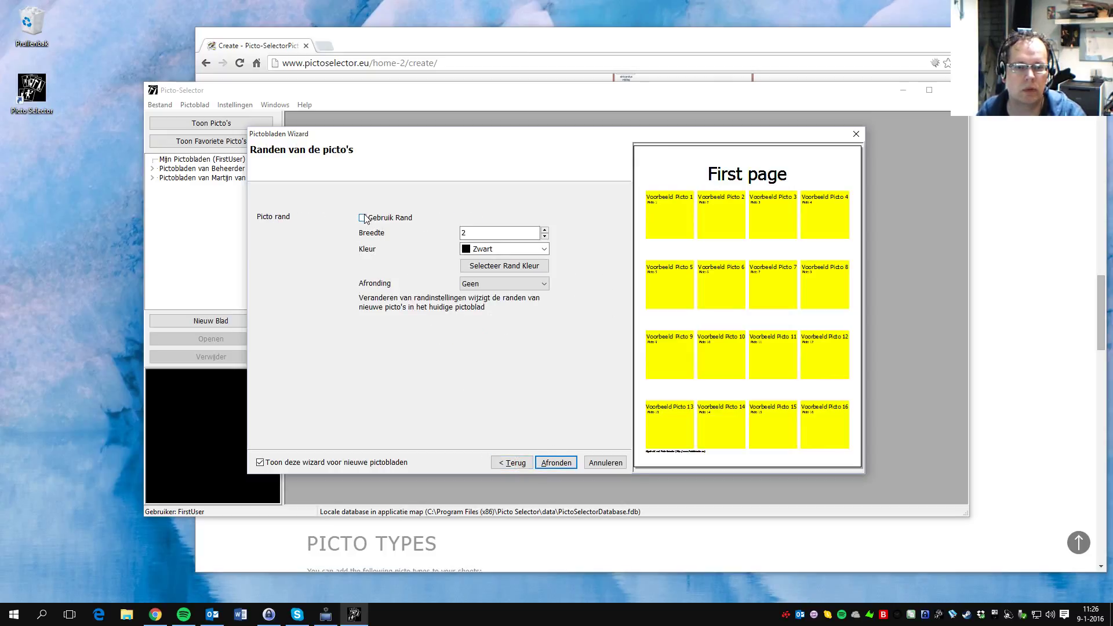
click(364, 218)
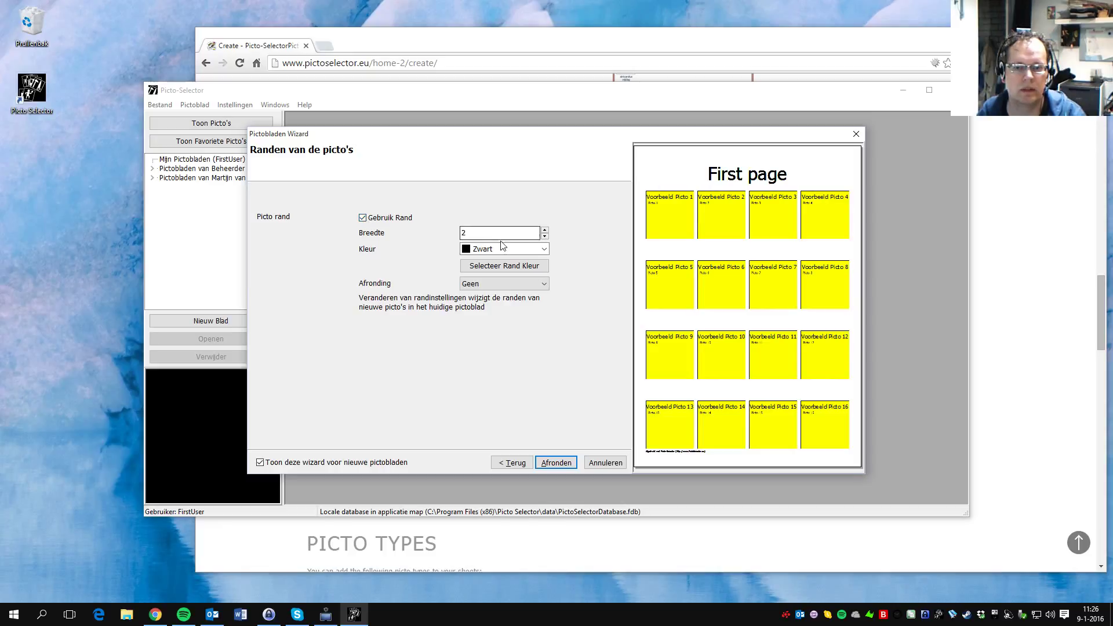
click(544, 230)
click(544, 230)
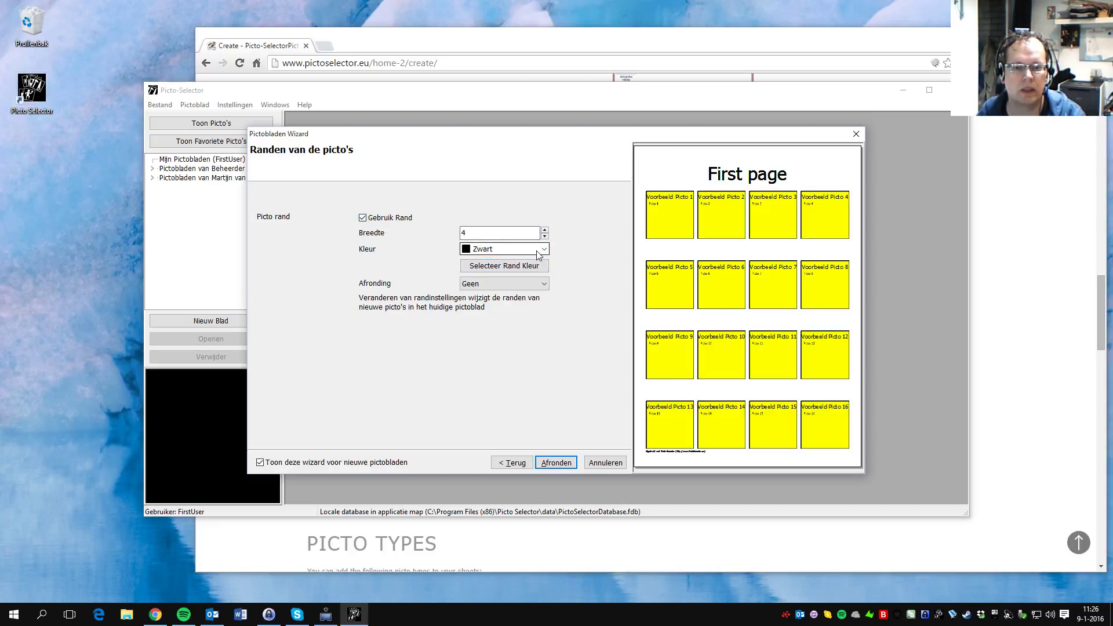
click(544, 249)
click(477, 279)
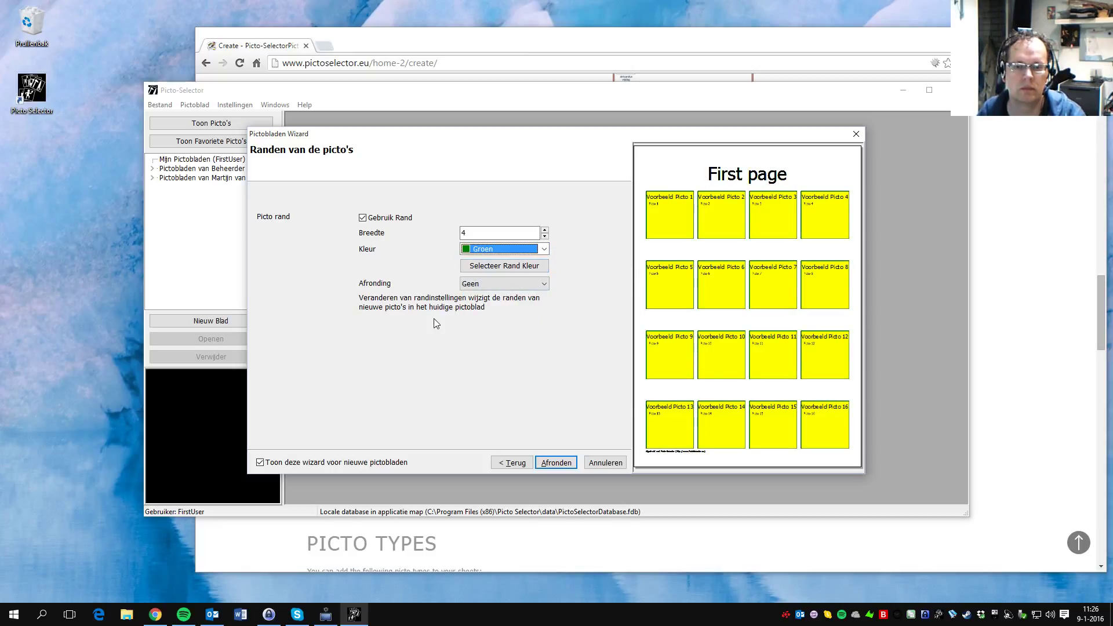
Set the rounding of the picto borders to 32 and finish the sheet wizard.
click(524, 283)
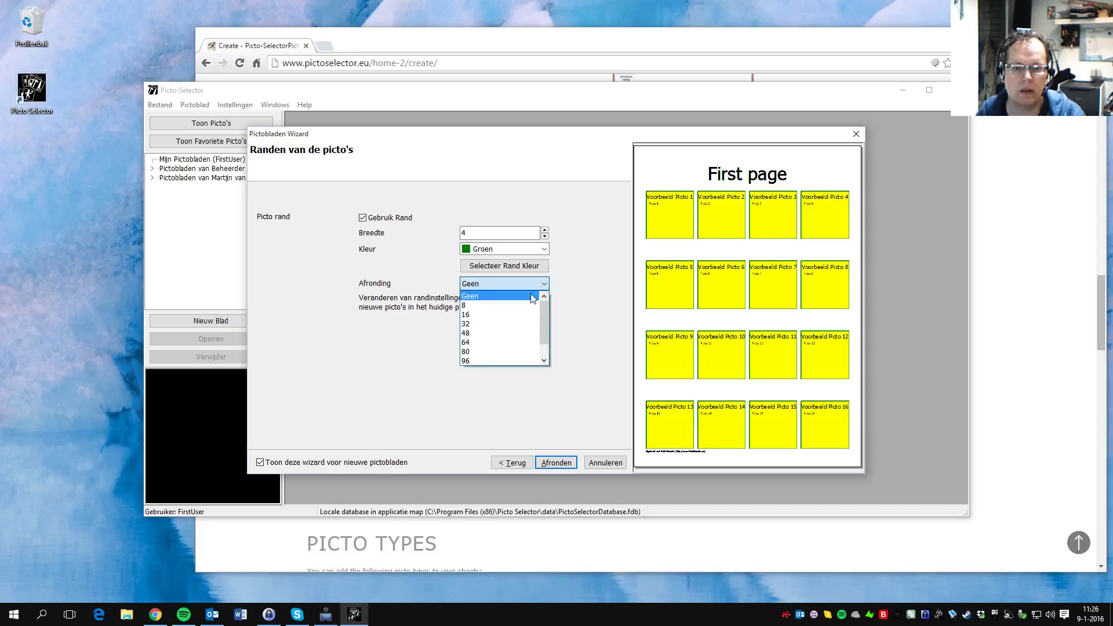
click(479, 326)
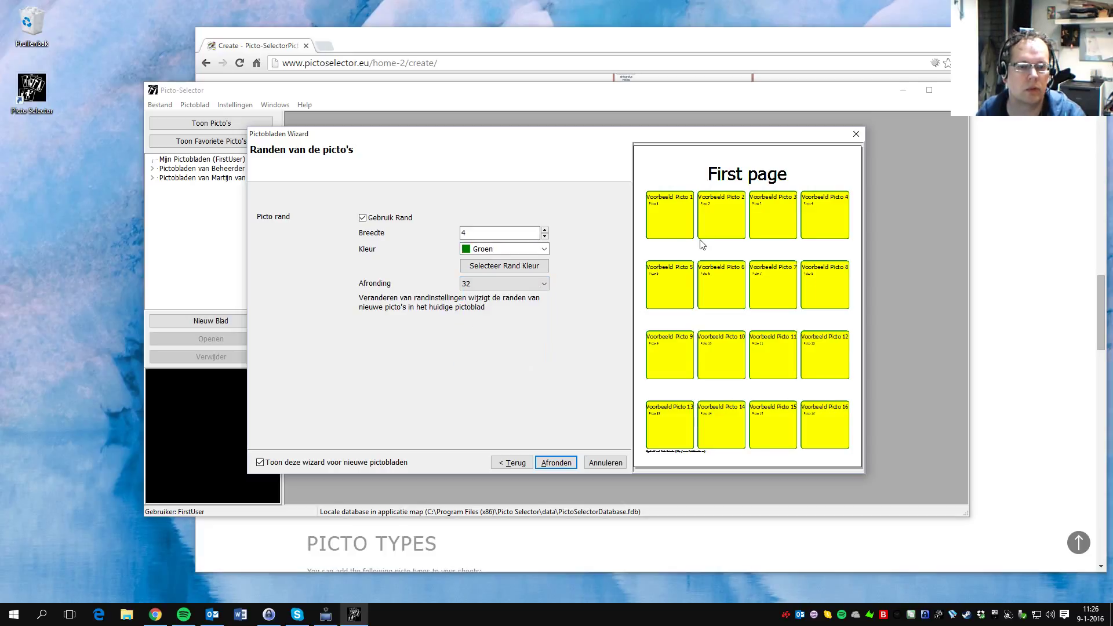
click(555, 463)
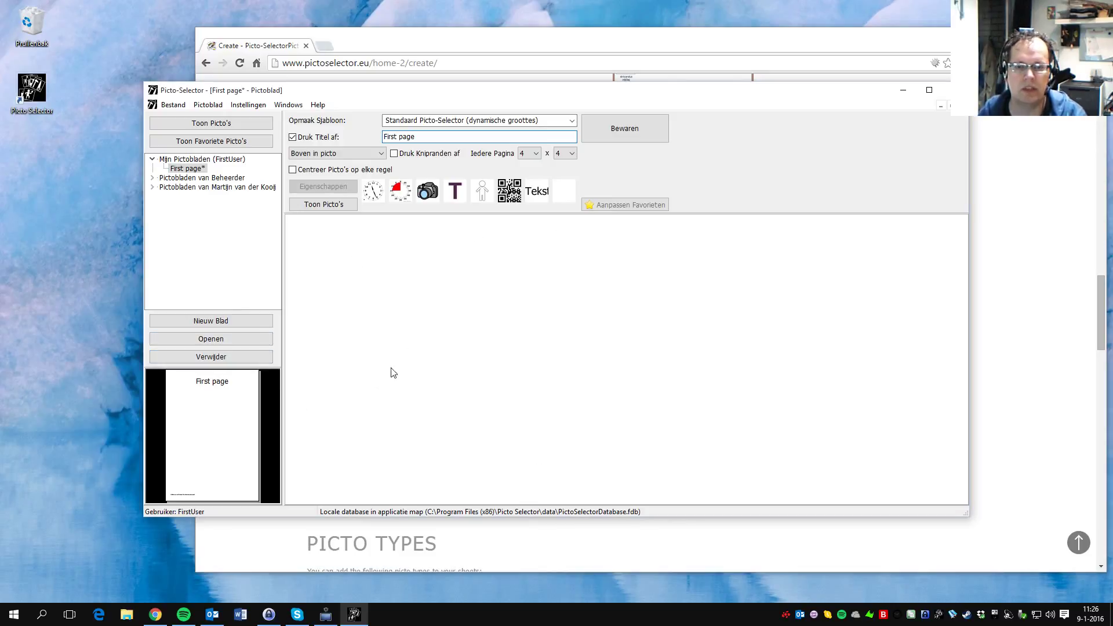
Show the picto list beside the sheet and add the pictos "ontvangen van communies" and "( teken, haakje openen".
click(229, 123)
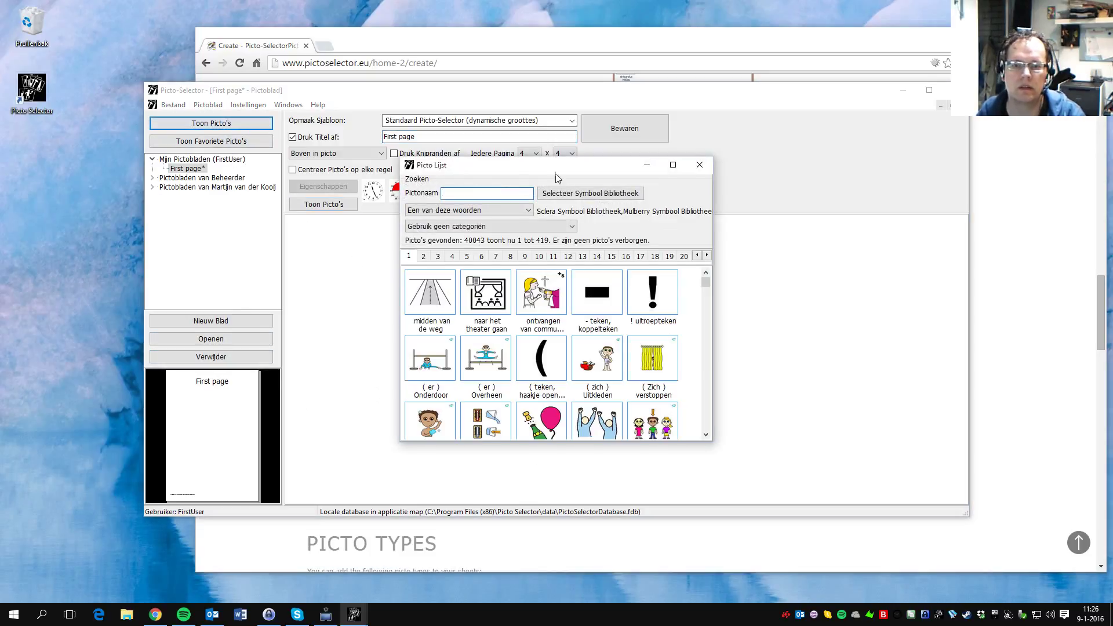
drag(534, 172, 959, 173)
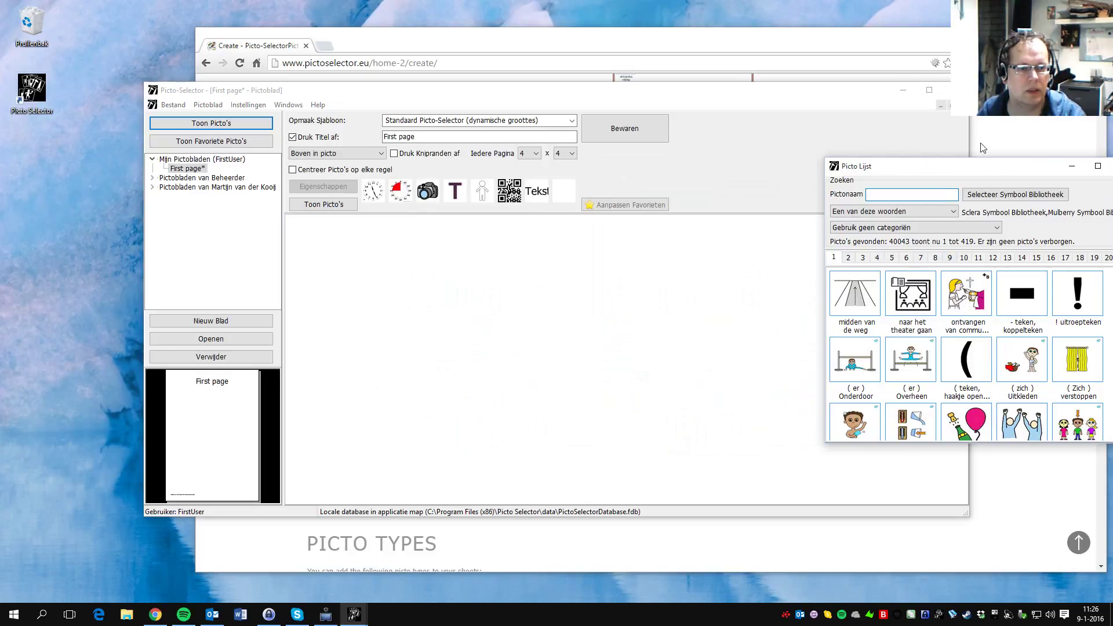
drag(983, 167, 917, 164)
double_click(904, 305)
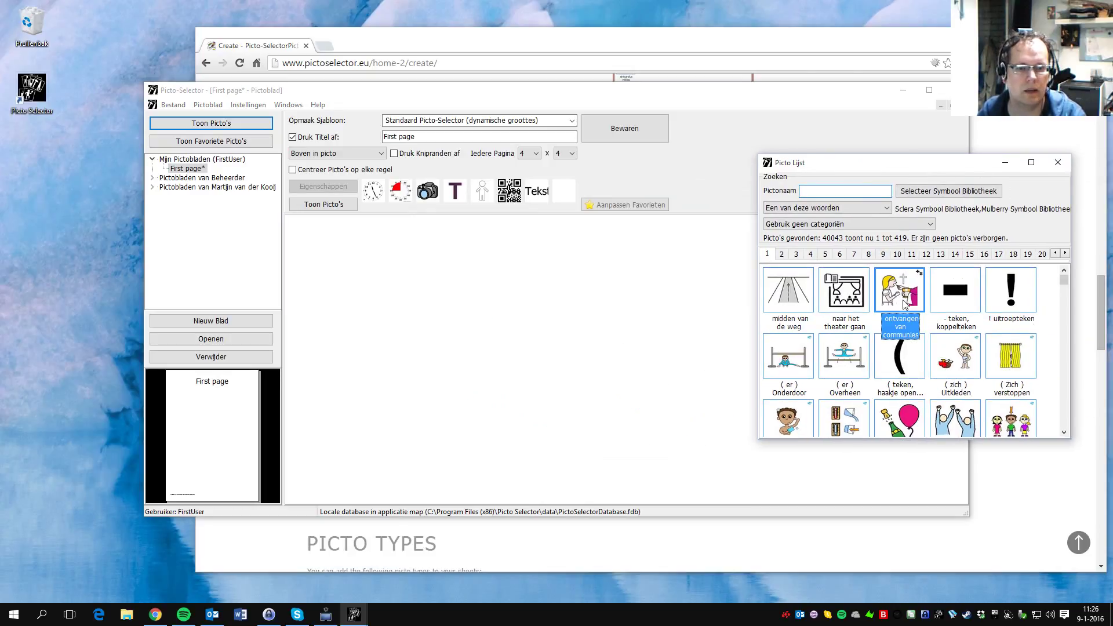
double_click(902, 374)
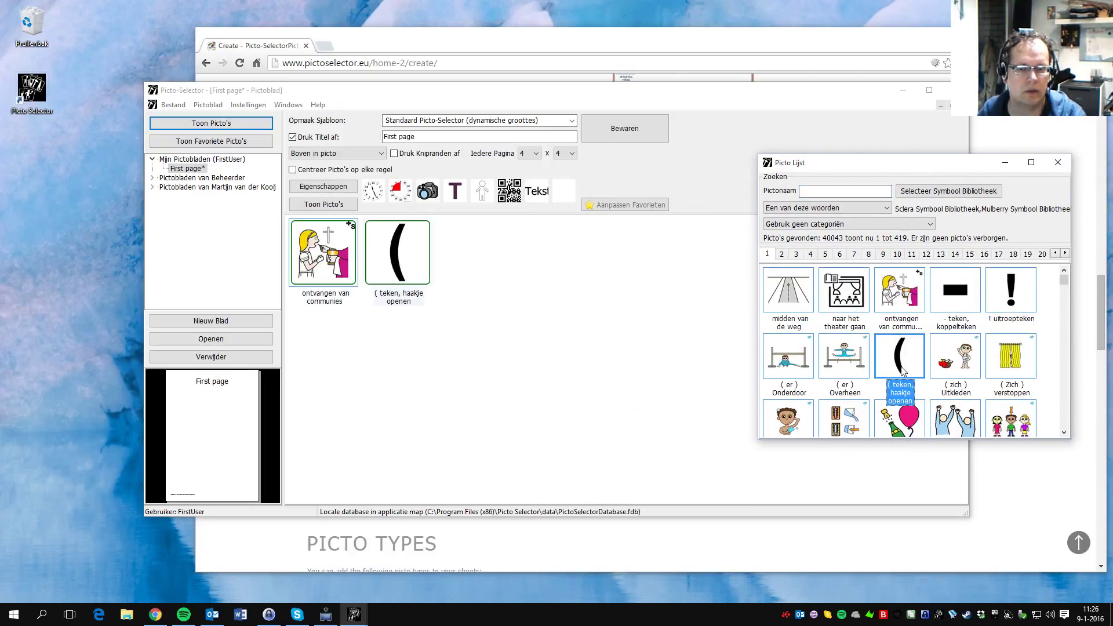
Limit the picto list to the Sclera Symbool Bibliotheek only.
click(961, 193)
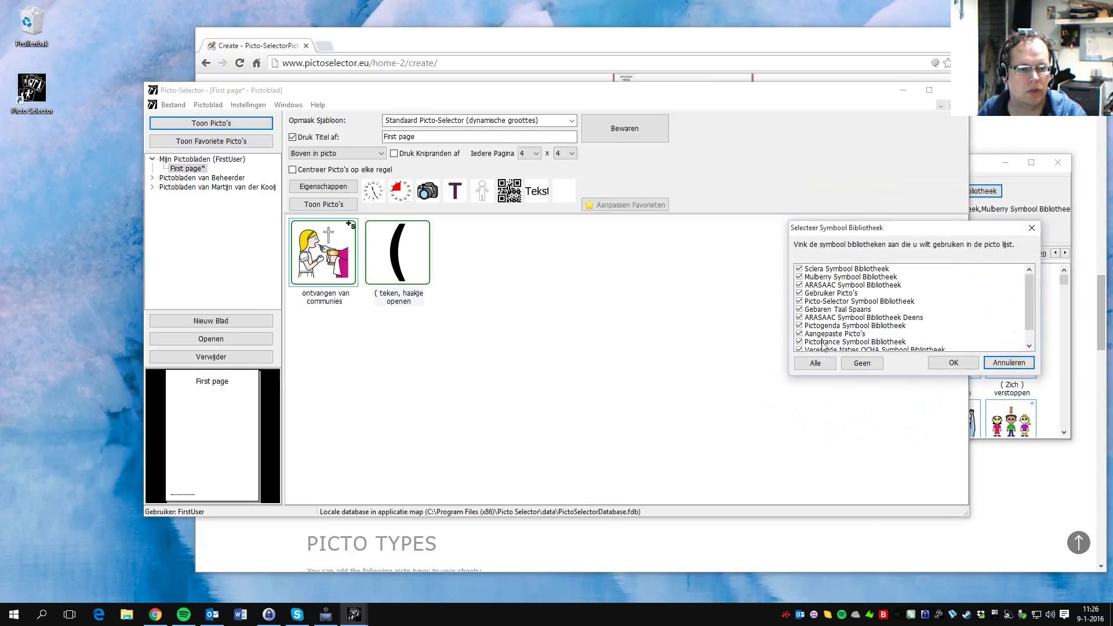
click(862, 363)
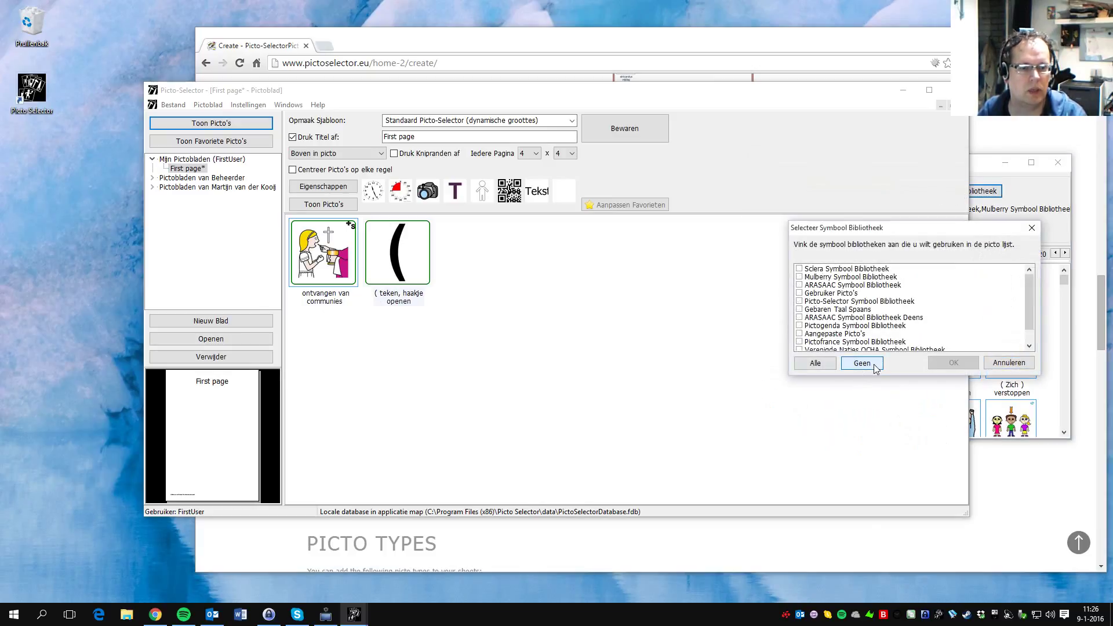
click(799, 269)
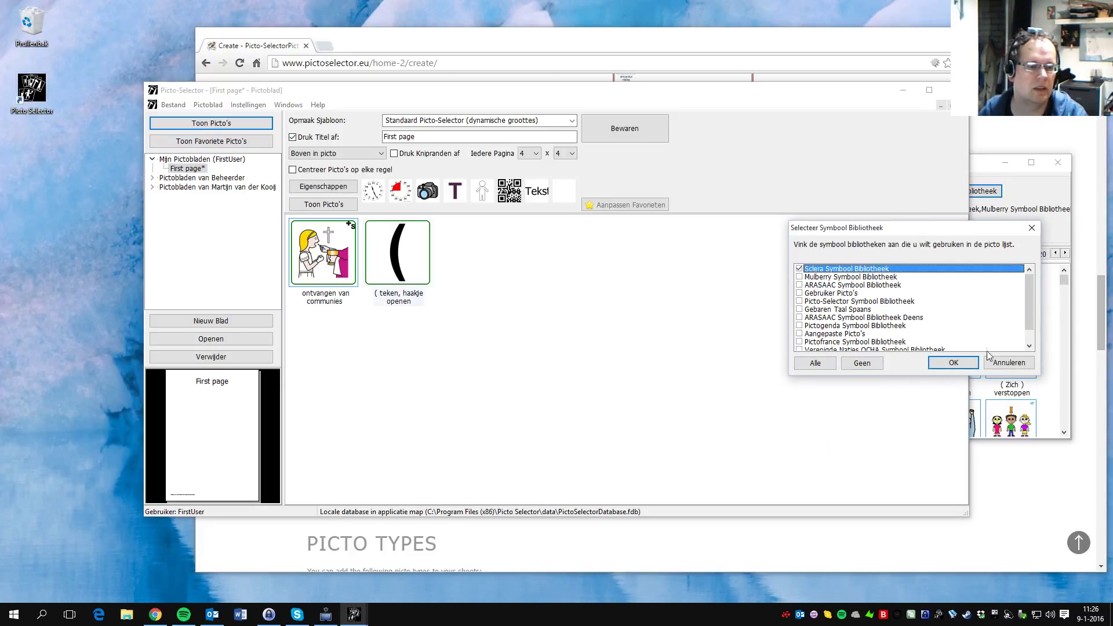
click(953, 363)
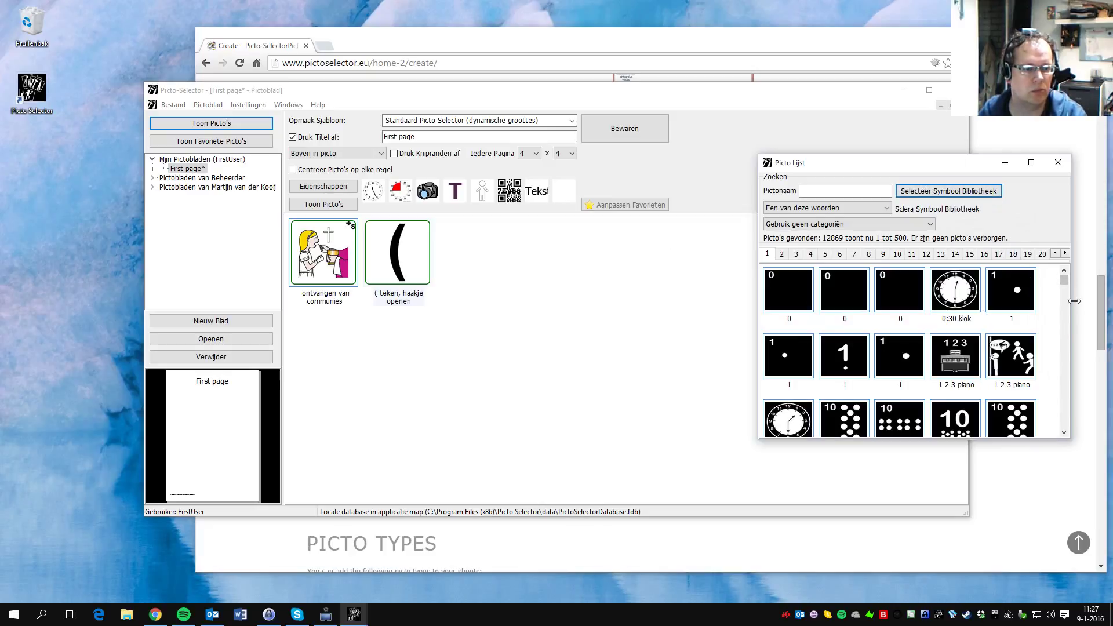
Add the black "aanraken ongewenst" picto from further down the list to the sheet.
drag(1066, 279, 1066, 314)
double_click(956, 336)
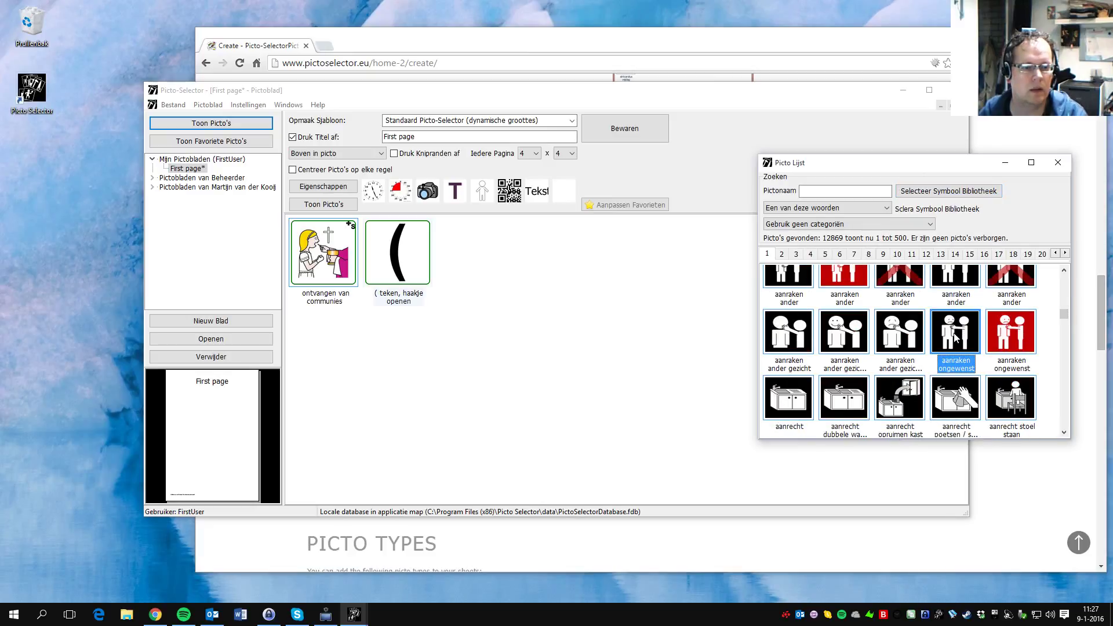
Search the picto list for "auto" and add the second "auto" picto in the first row to the sheet.
drag(1066, 315, 1066, 331)
click(833, 191)
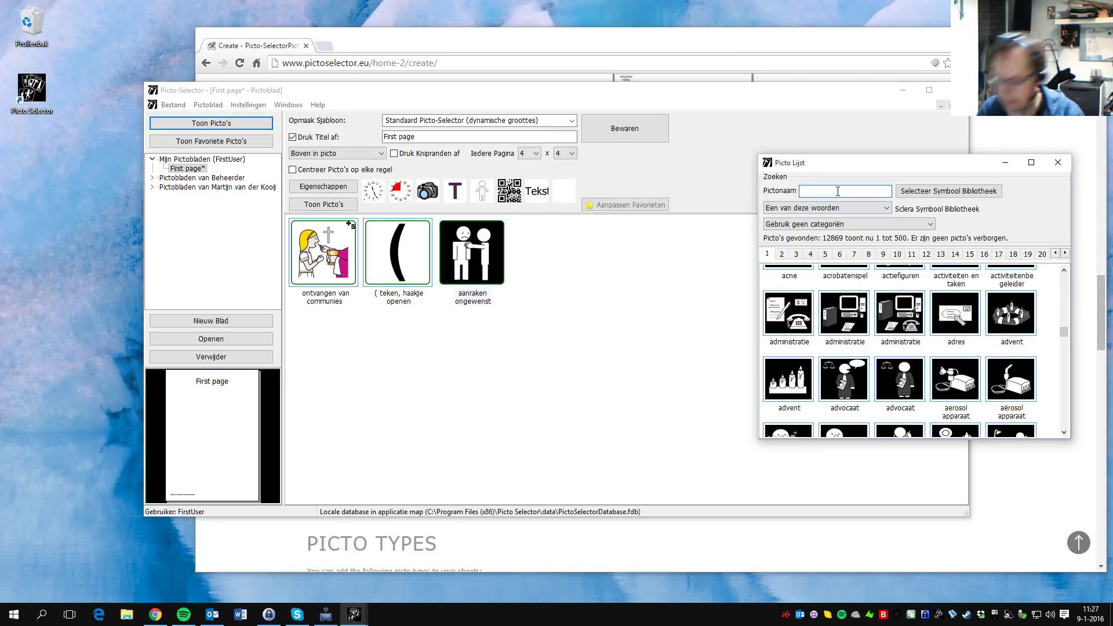
text(auto)
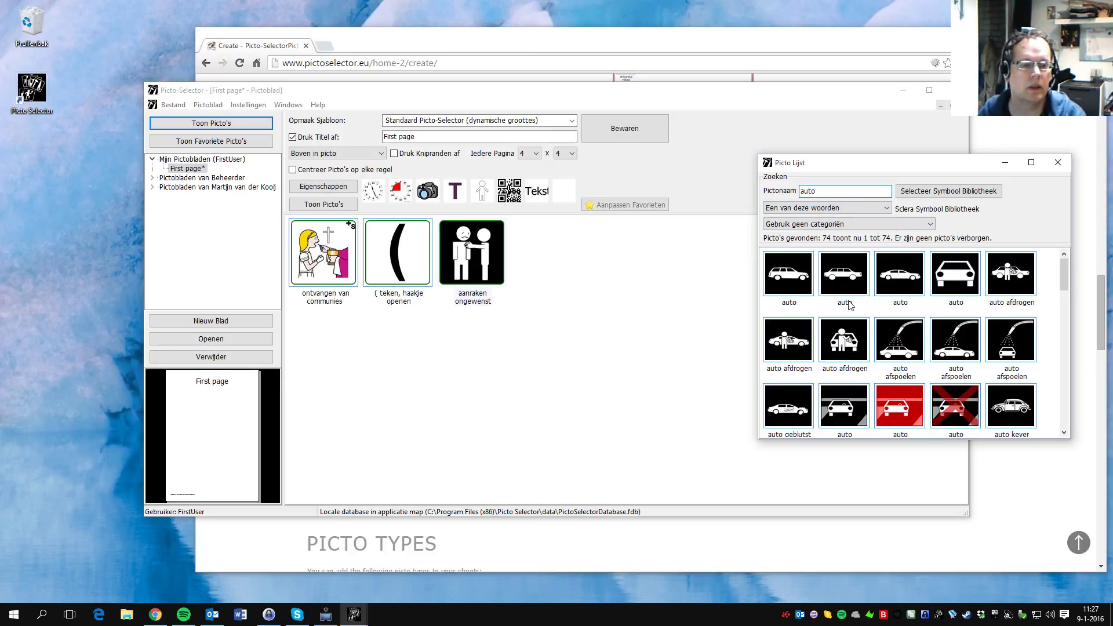
double_click(849, 306)
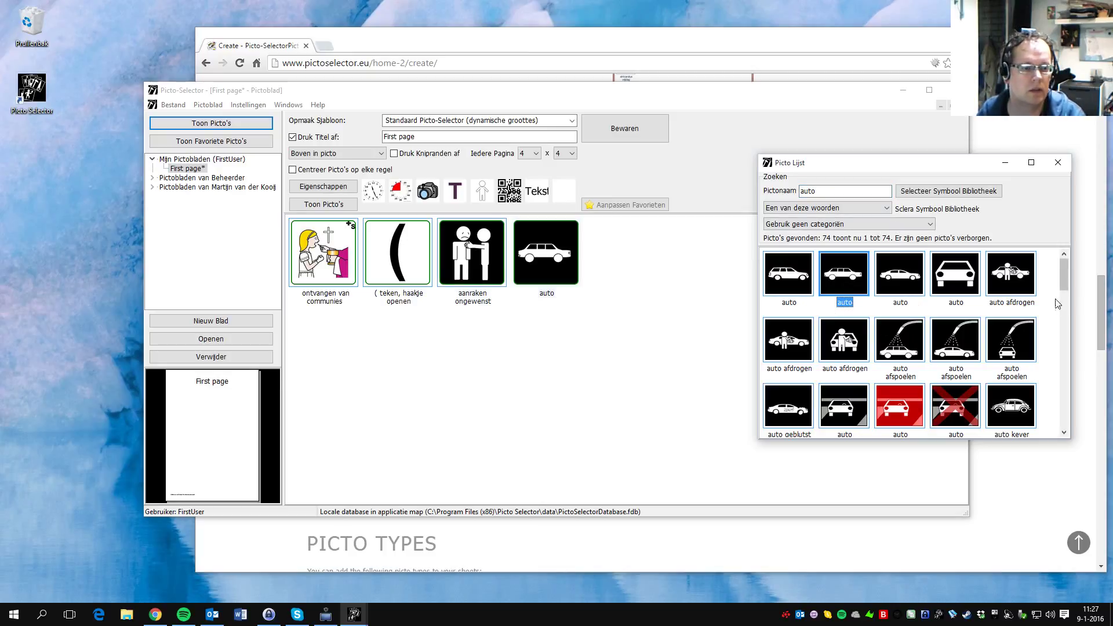
Add two "auto kuisen / wassen" pictos, one with the car from the front and one from the side, and close the picto list.
drag(1065, 273, 1064, 297)
click(1014, 342)
double_click(1014, 342)
double_click(945, 353)
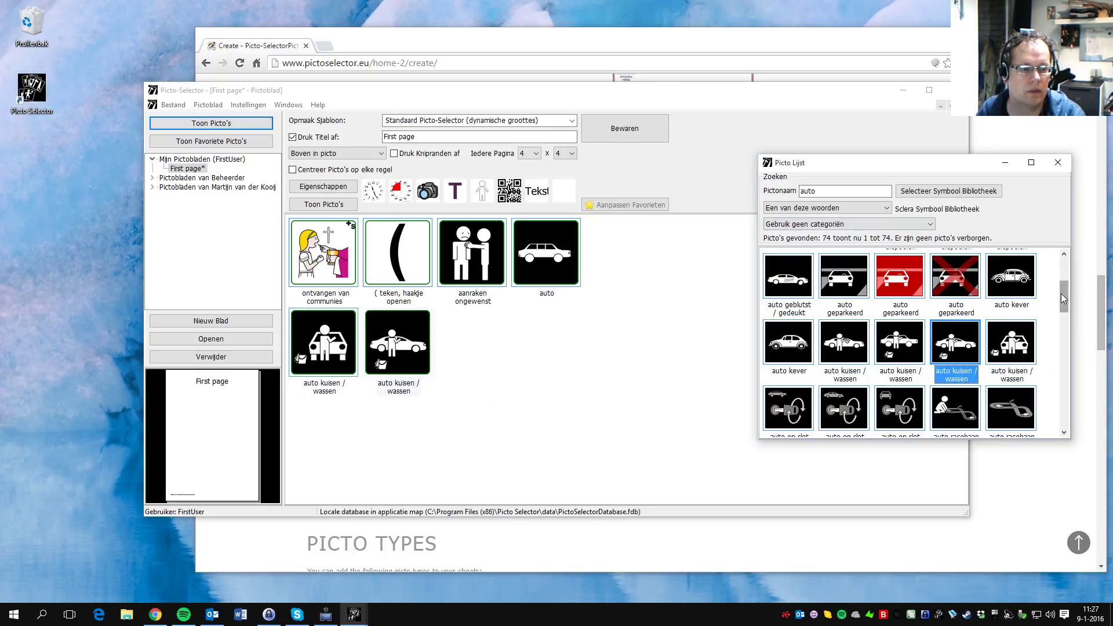
drag(1062, 299, 1064, 350)
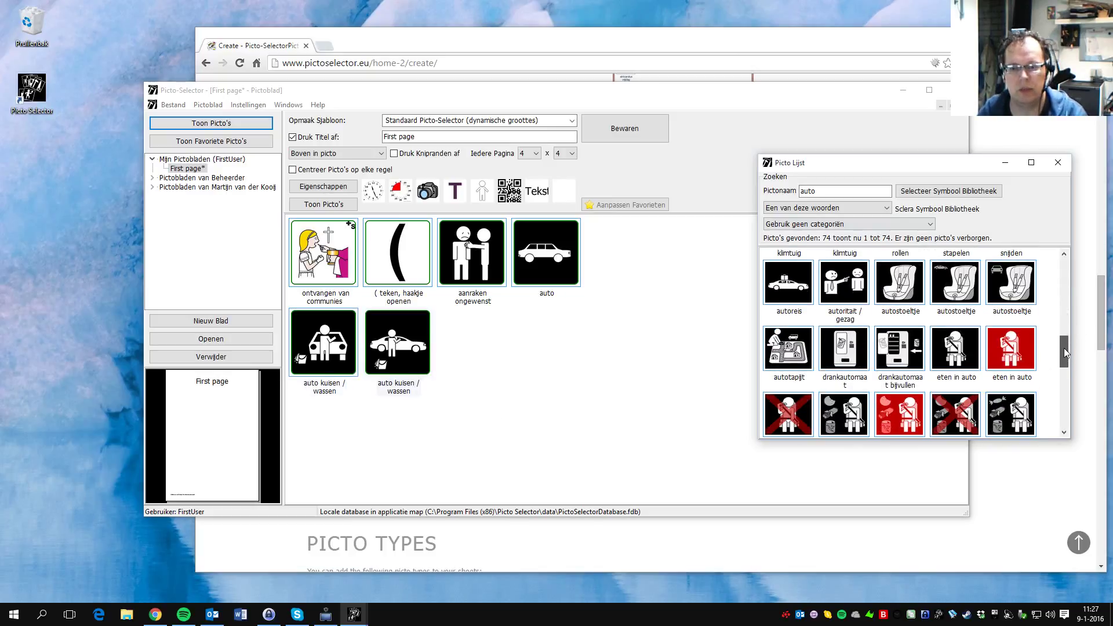
click(1058, 162)
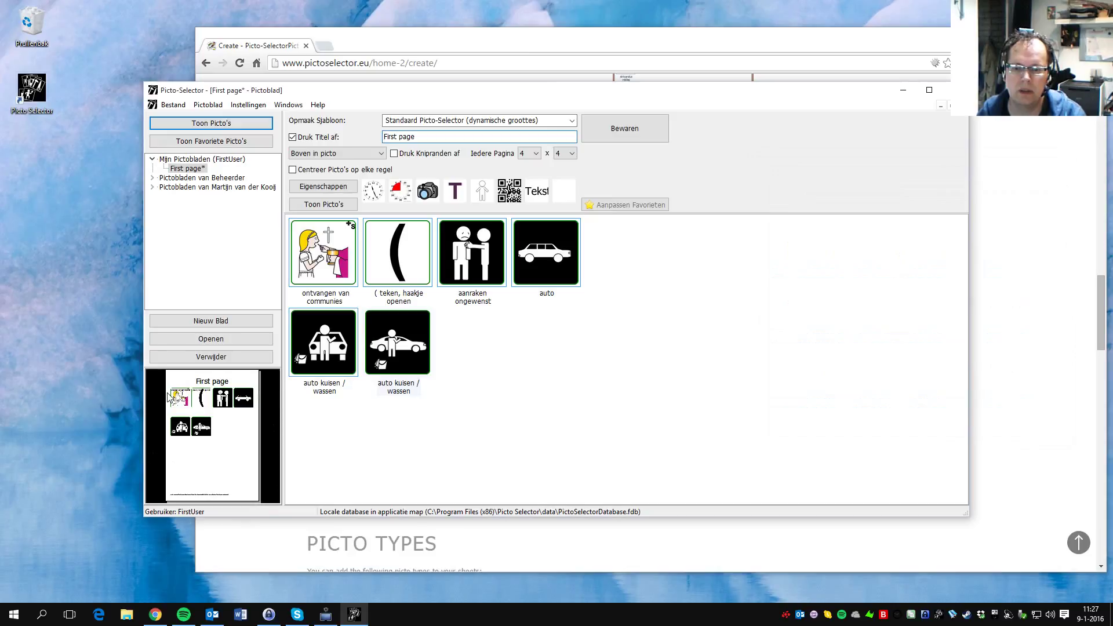
Open the print preview of the First page sheet, check its zoom options and close the preview.
click(174, 105)
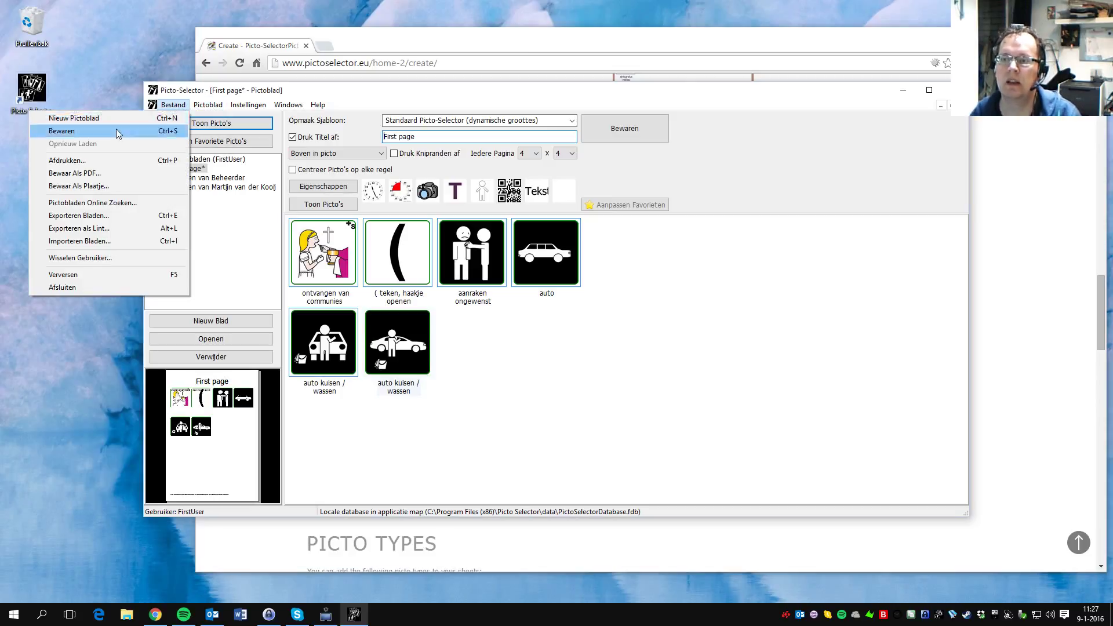
click(110, 160)
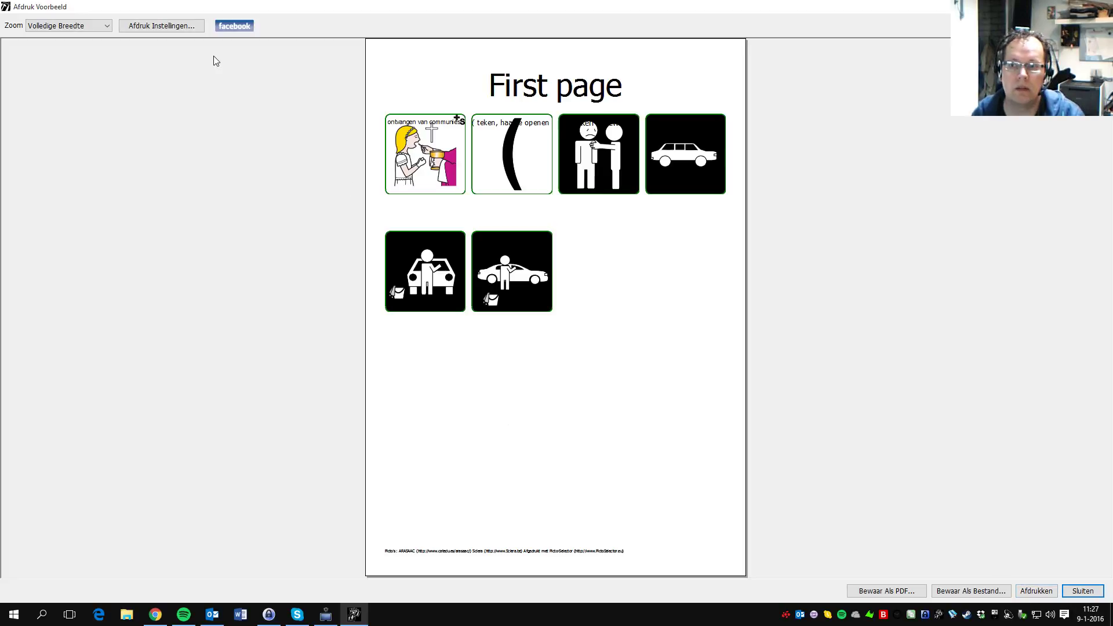
click(92, 27)
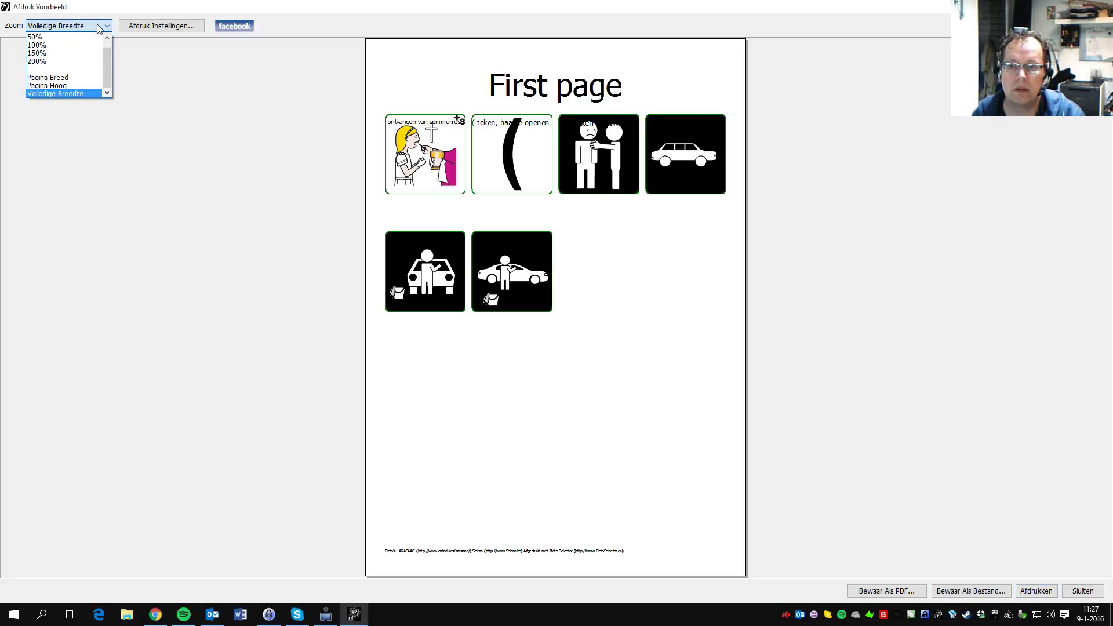
click(1082, 592)
click(1082, 592)
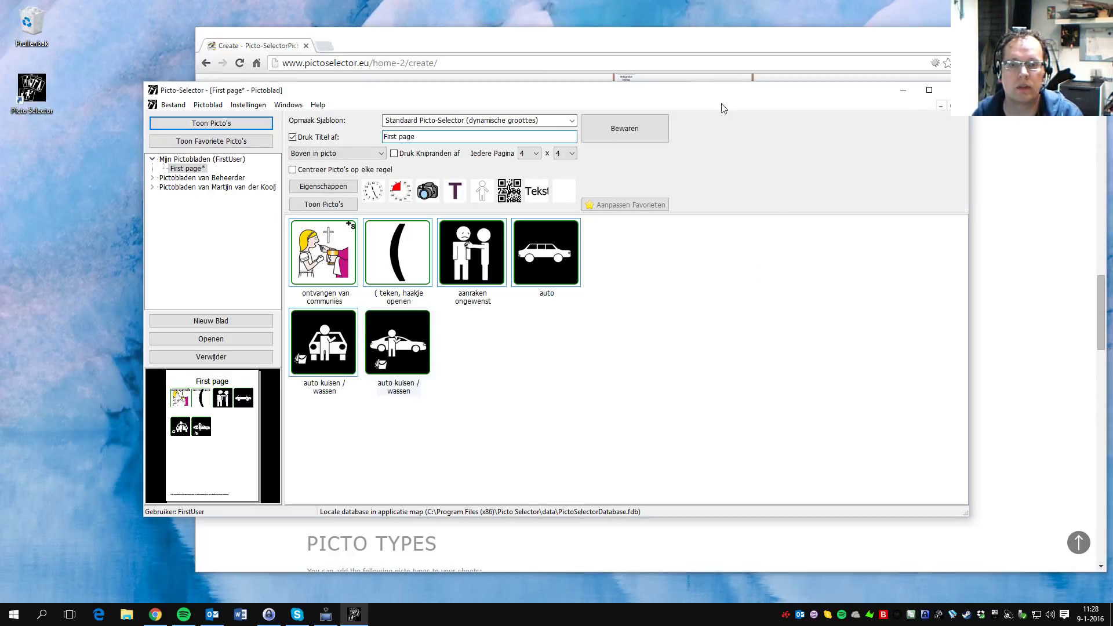
Close Picto-Selector and save the picto sheets on exit.
drag(726, 95, 678, 92)
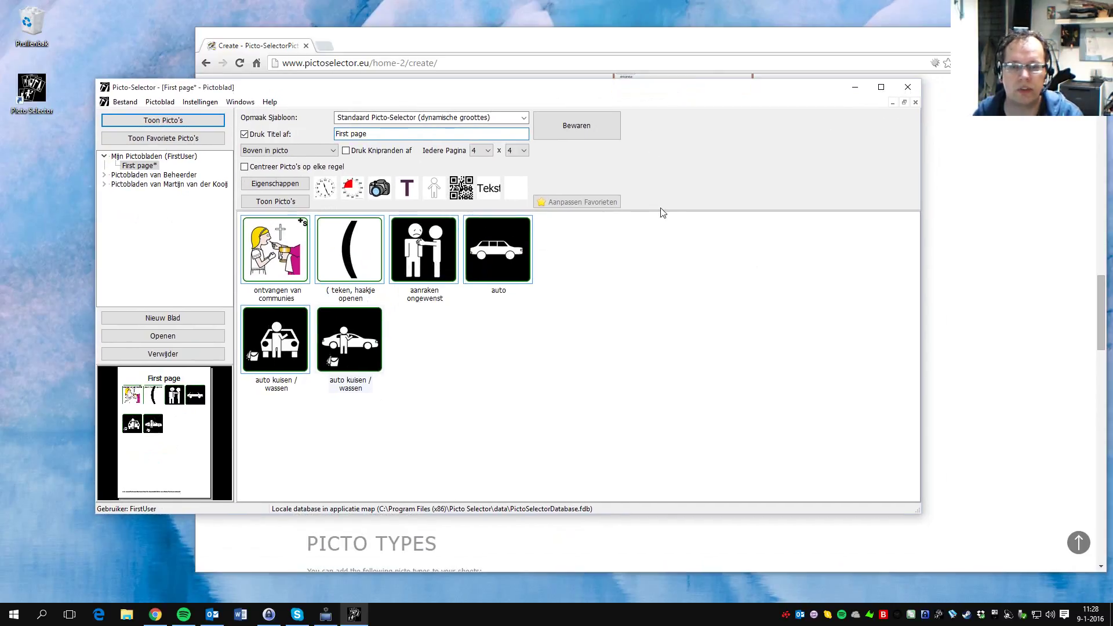
click(909, 91)
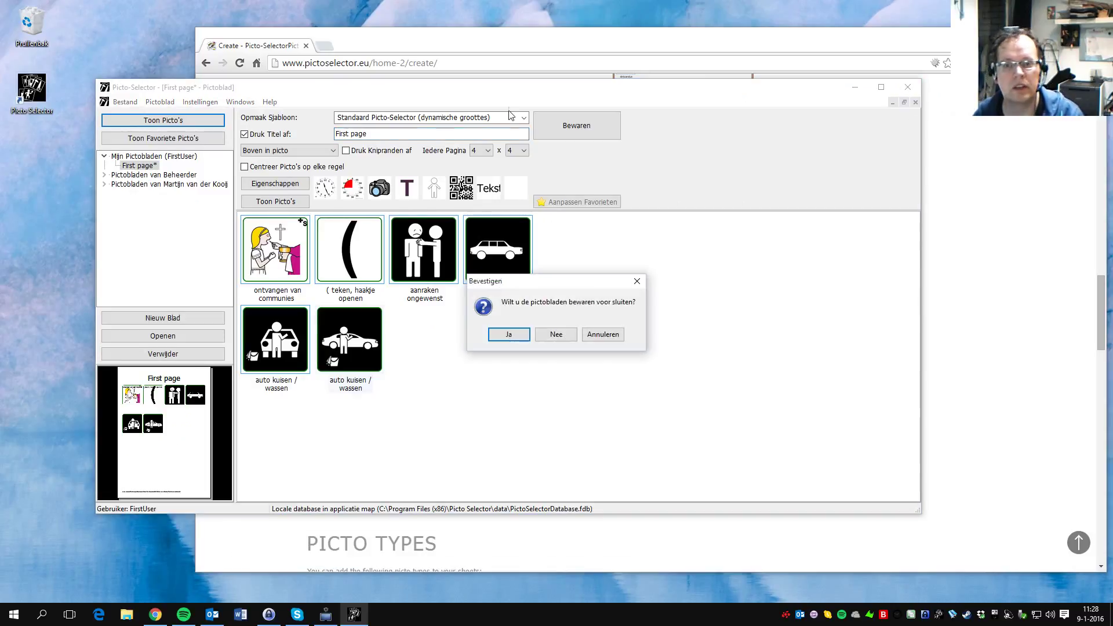
click(516, 338)
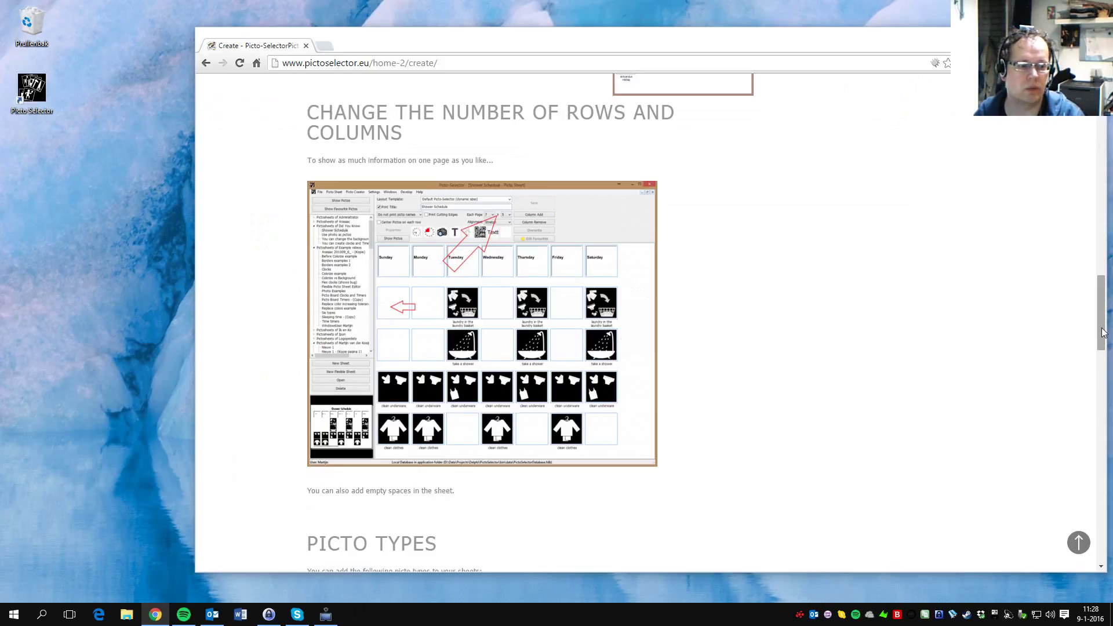
Open the Advanced page of the Picto-Selector website in the browser and look at its subpages.
drag(1103, 333, 1102, 145)
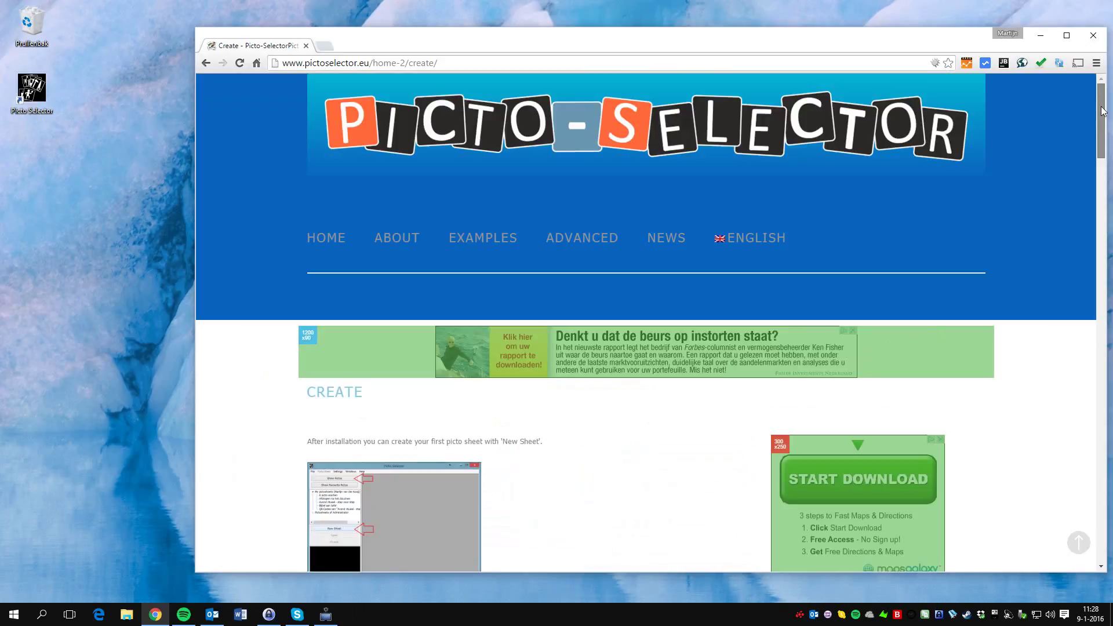
click(572, 244)
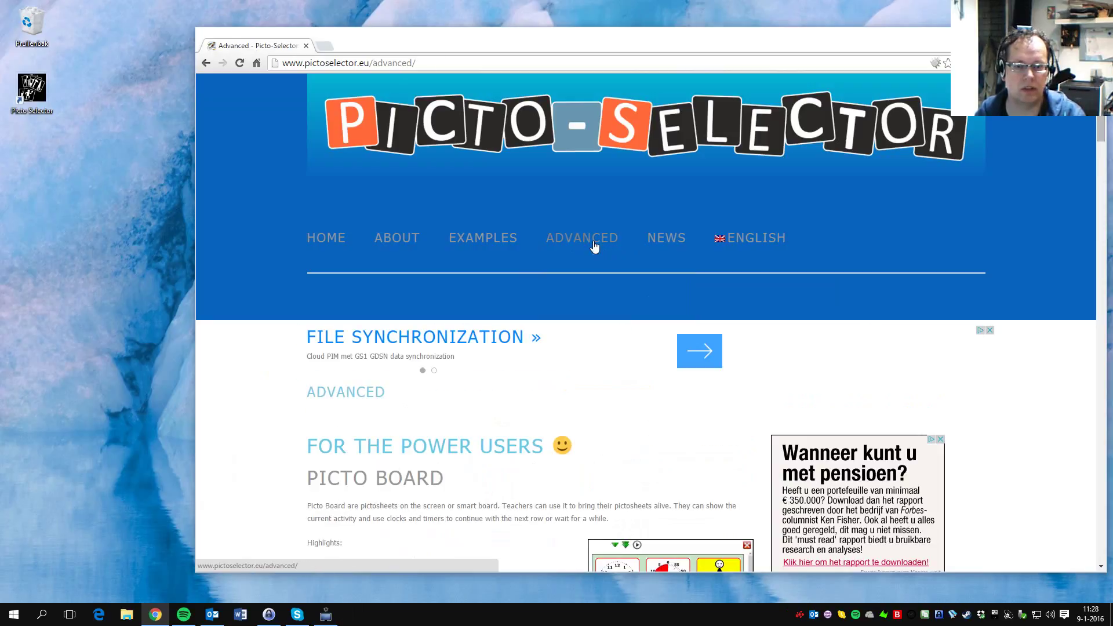
mouse_move(593, 246)
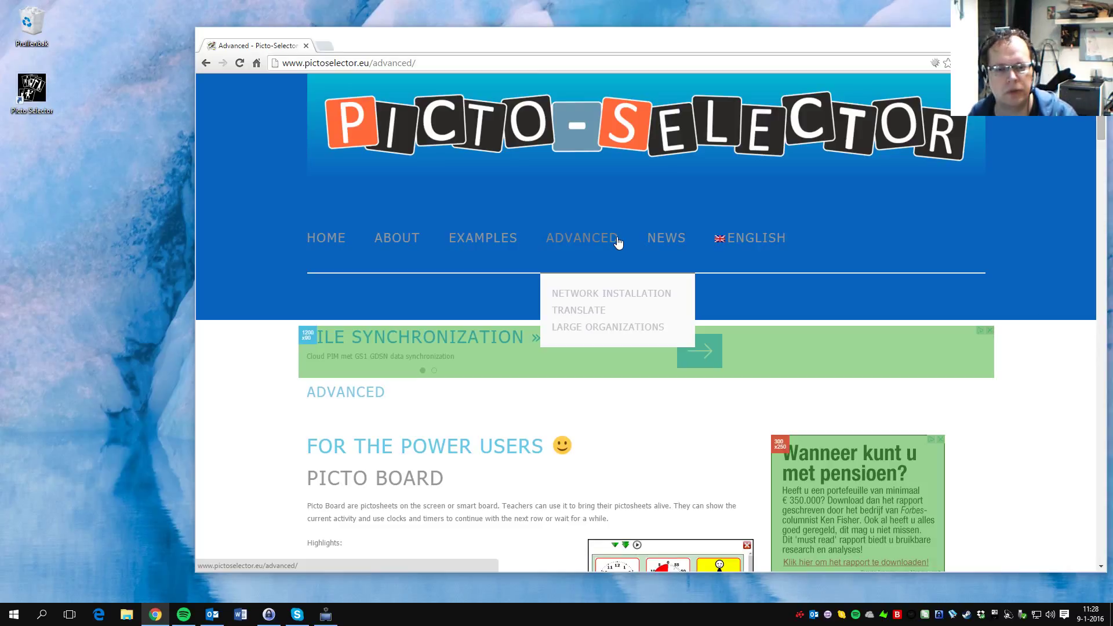
Open the website's Donate page and read how to contribute and get a donation code.
mouse_move(380, 250)
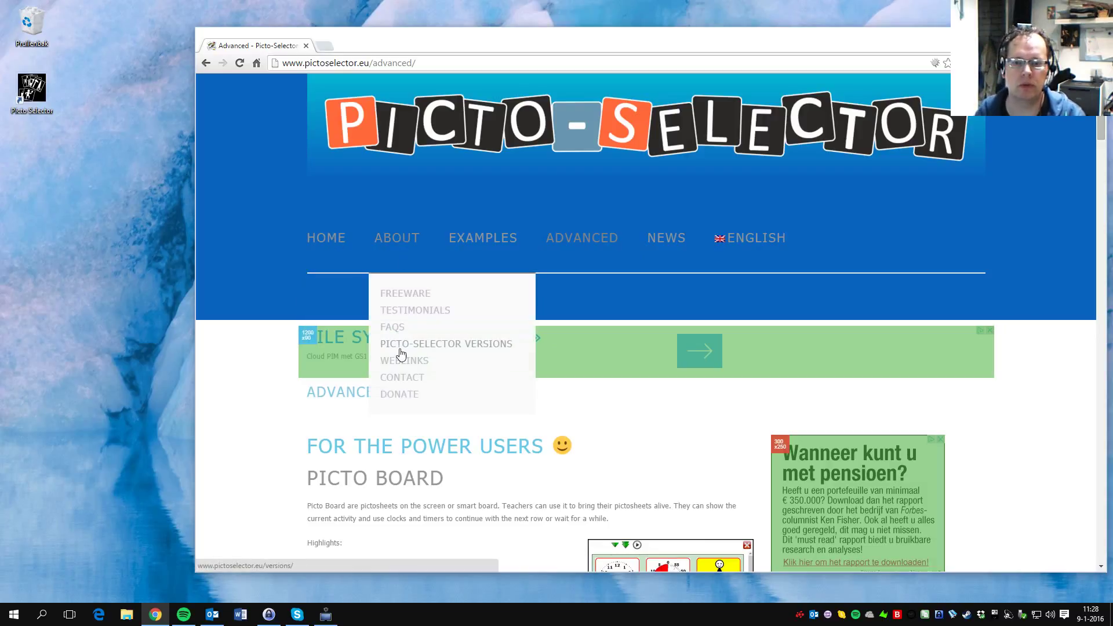
click(406, 396)
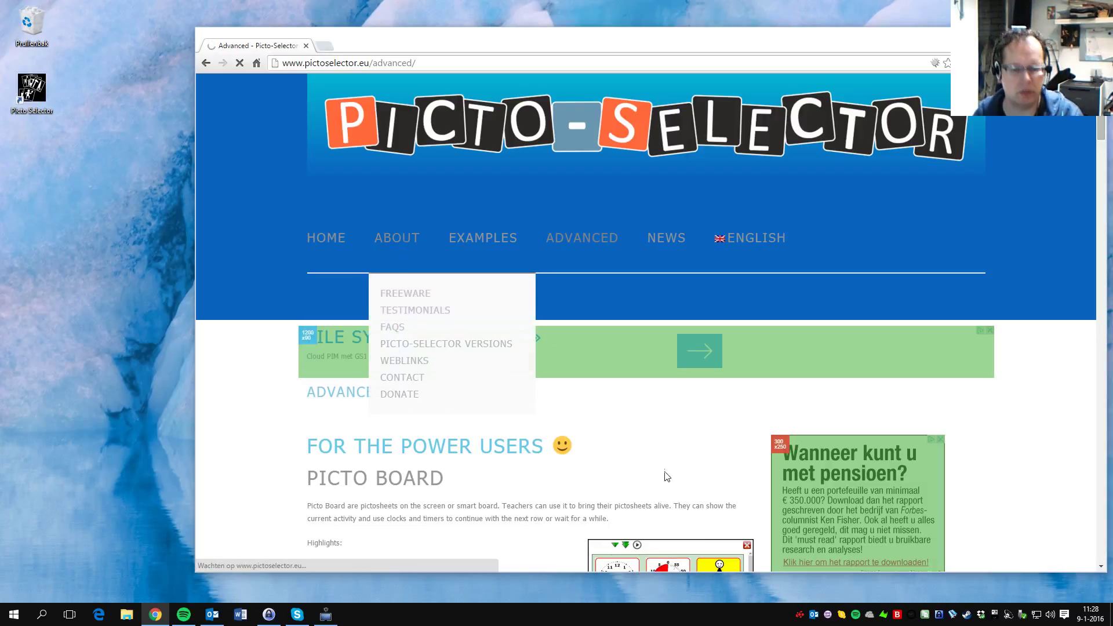
scroll(674, 452, down, 2)
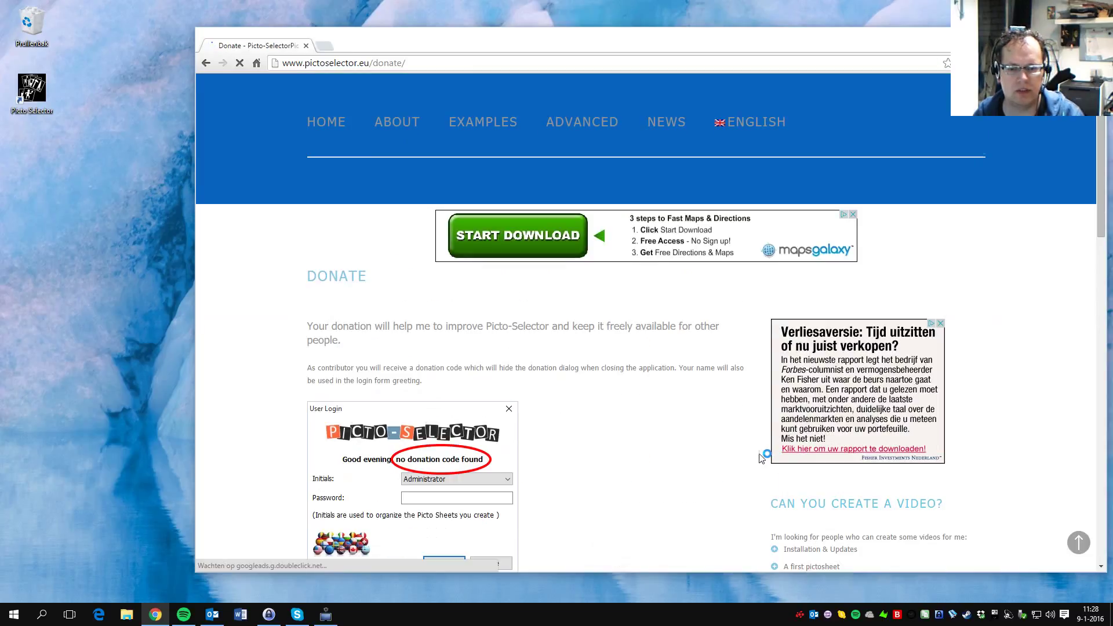
scroll(675, 449, down, 5)
scroll(674, 442, up, 4)
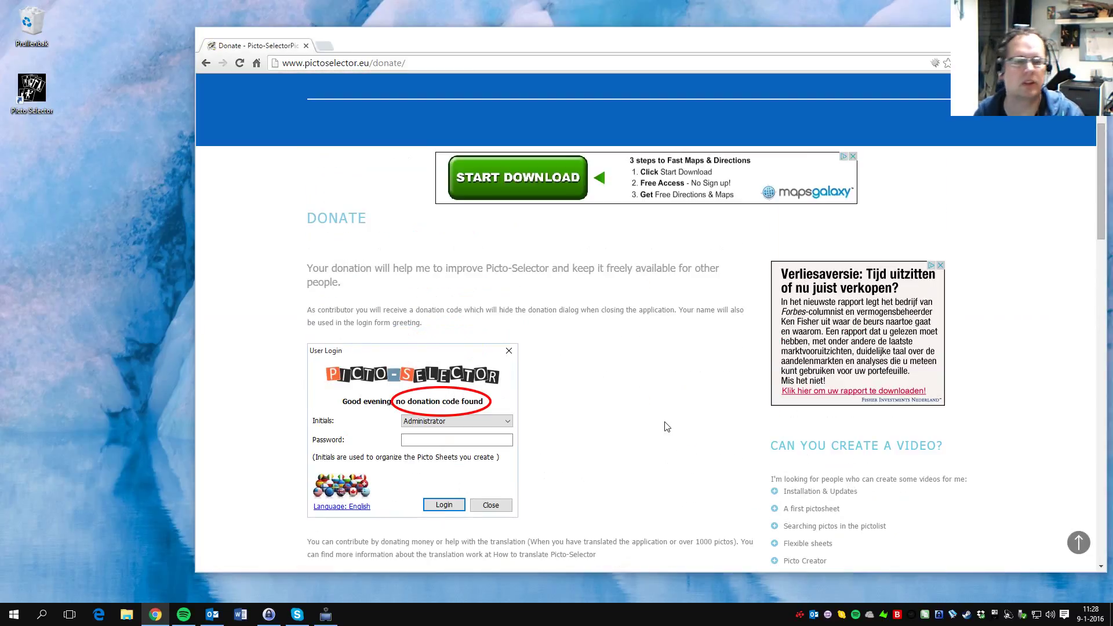
scroll(642, 475, down, 5)
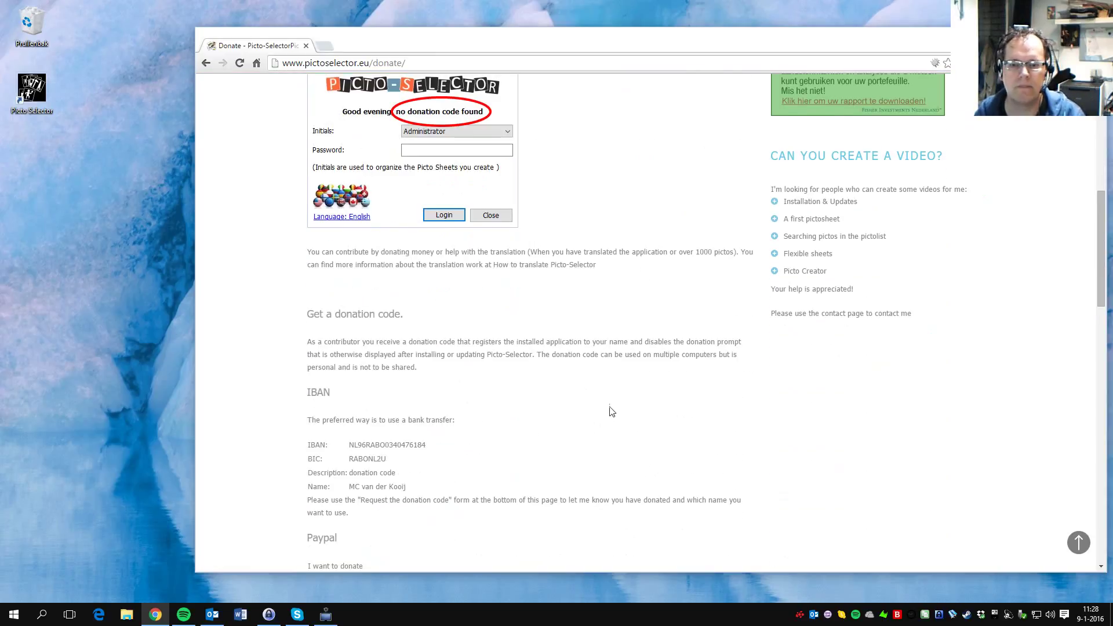
scroll(637, 410, up, 5)
scroll(640, 410, up, 3)
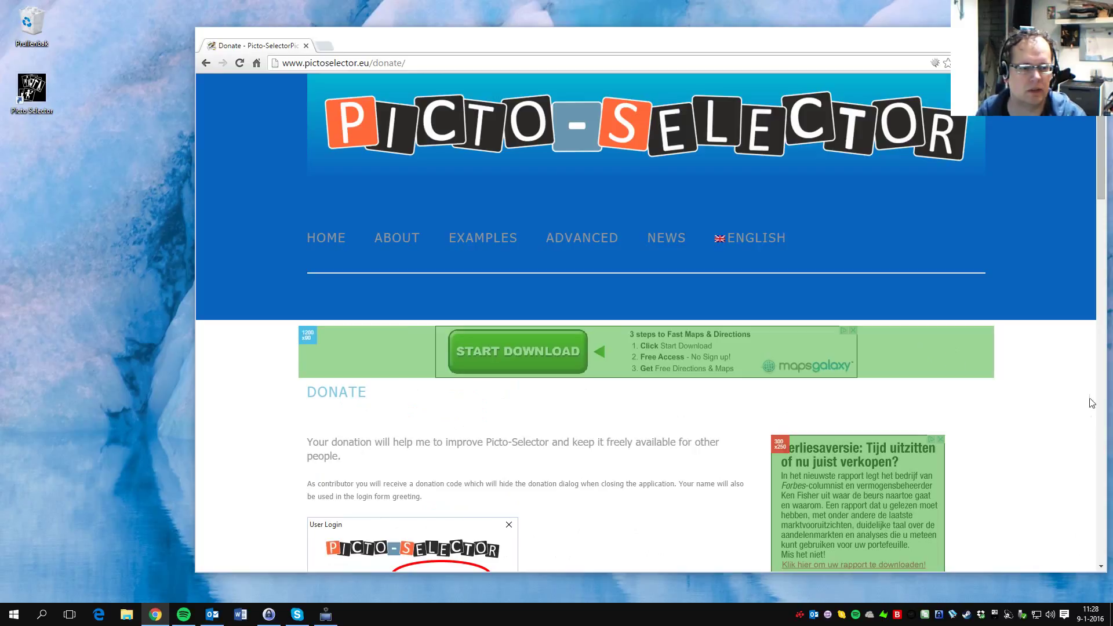